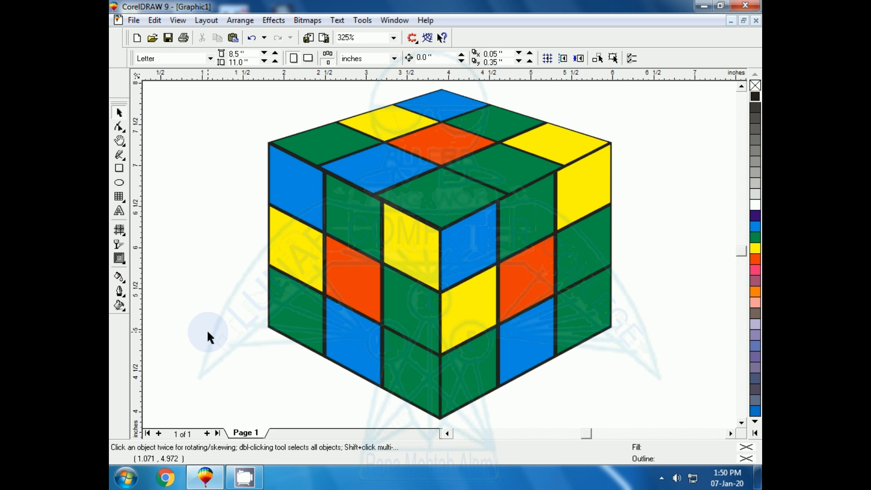
Draw a polygon about 4.18 in wide on the page and set its number of sides to 6
key("F3")
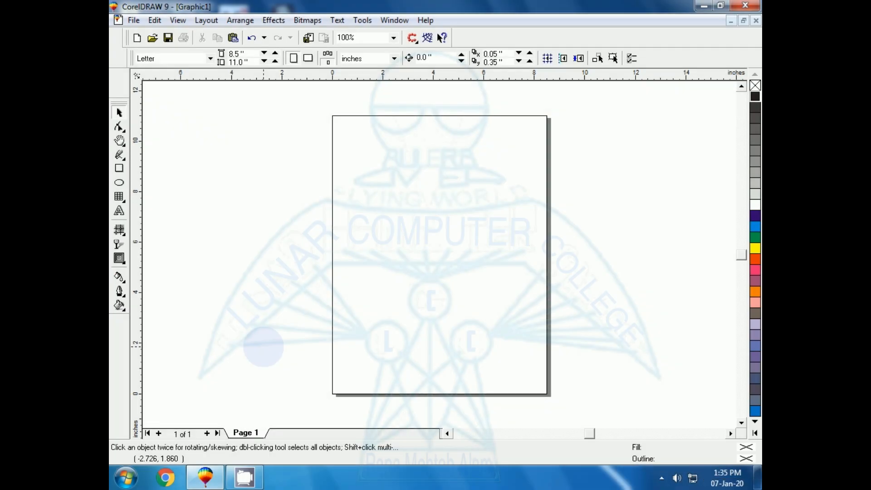
left_click(123, 198)
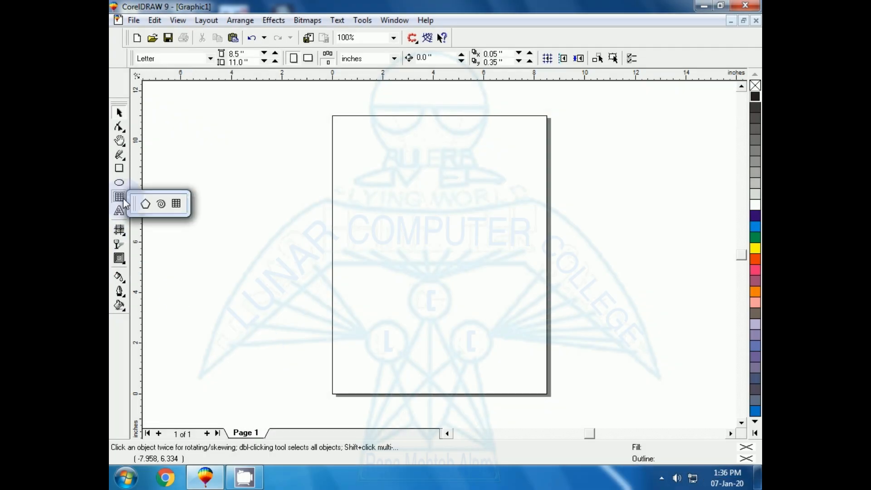
left_click(146, 204)
left_click_drag(360, 186, 482, 301)
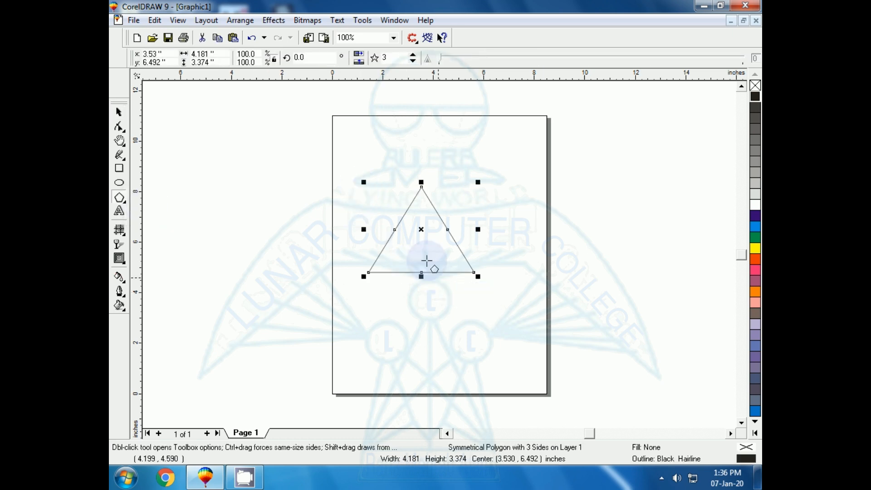
left_click_drag(395, 54, 375, 53)
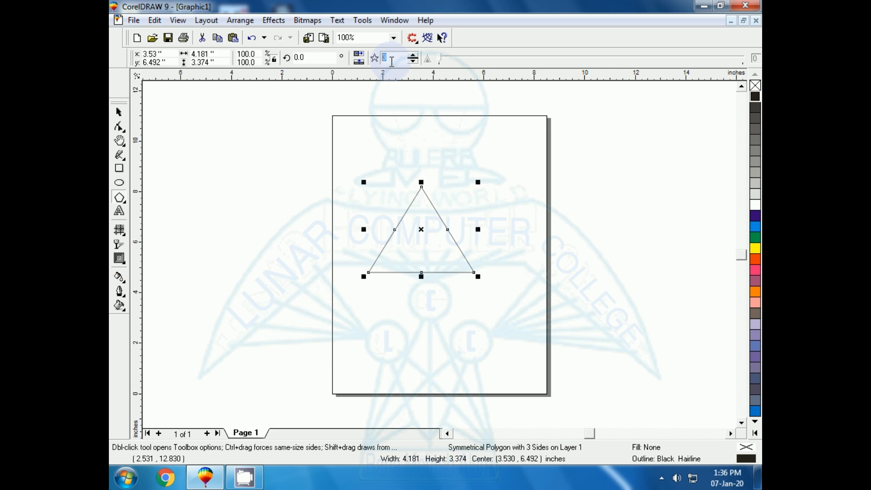
type("6")
key("Return")
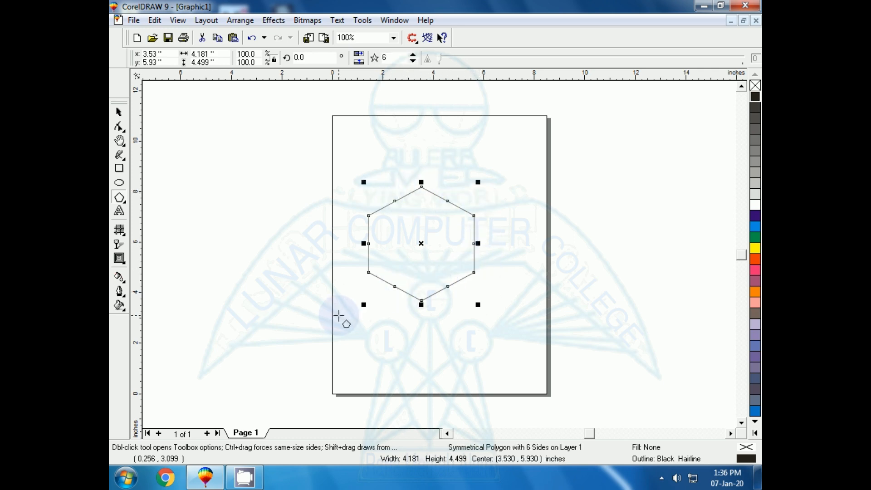
Convert the hexagon to curves for free node editing
key("shift+F2")
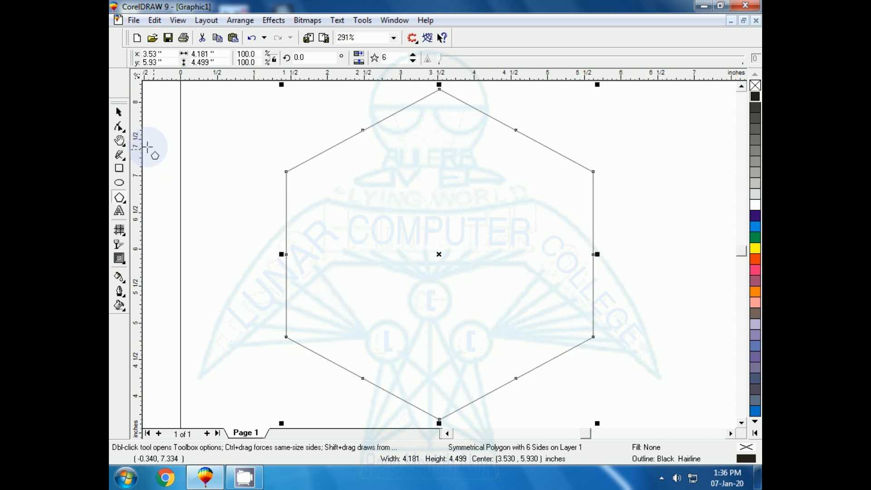
left_click(119, 128)
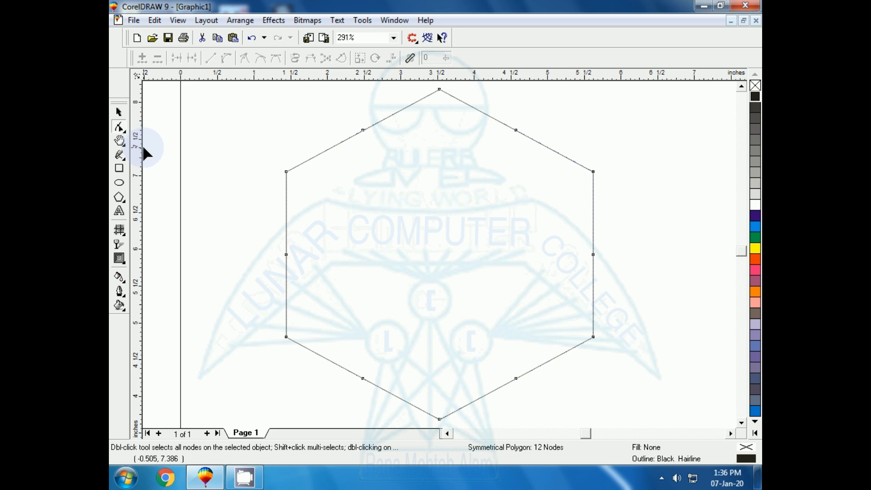
key("ctrl+q")
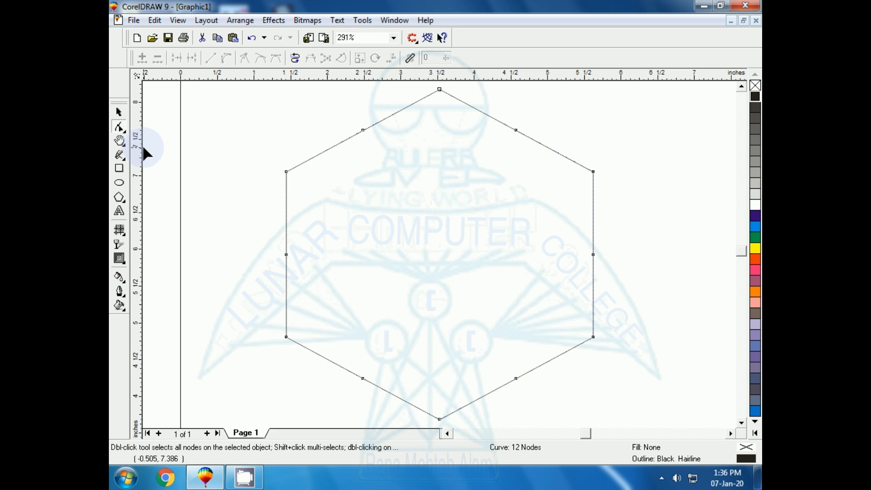
Delete the midpoint nodes on the hexagon's two upper edges and lower its top vertex by about 0.6 in
double_click(363, 130)
double_click(516, 130)
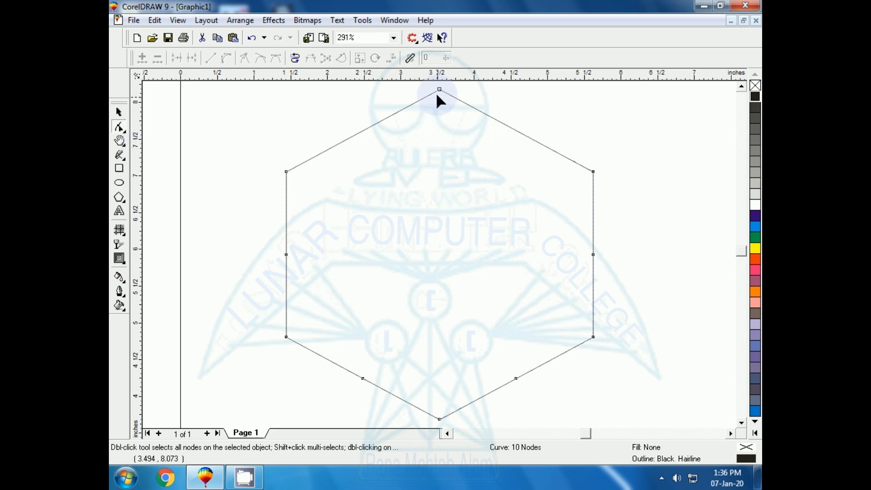
left_click_drag(440, 90, 440, 136)
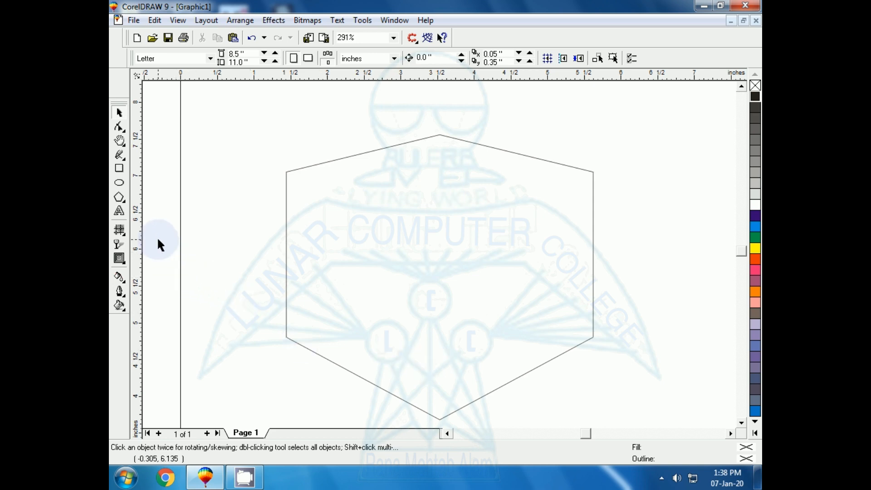
Draw a straight vertical line about 4.13 in long through the hexagon, from just above its top vertex to just below its bottom vertex
left_click(119, 155)
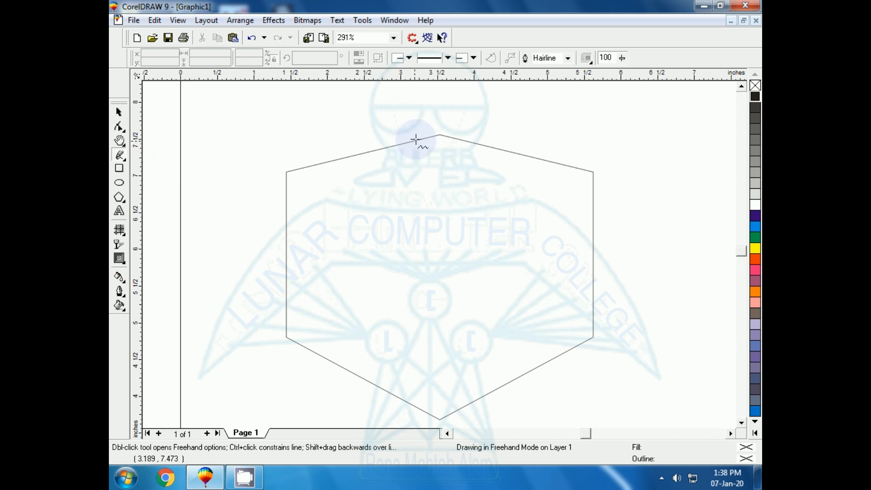
left_click(439, 122)
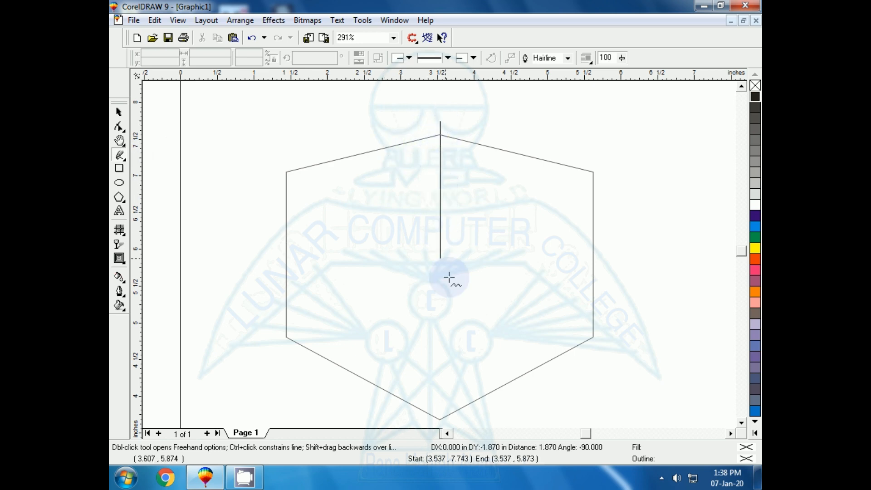
left_click(450, 424, "ctrl")
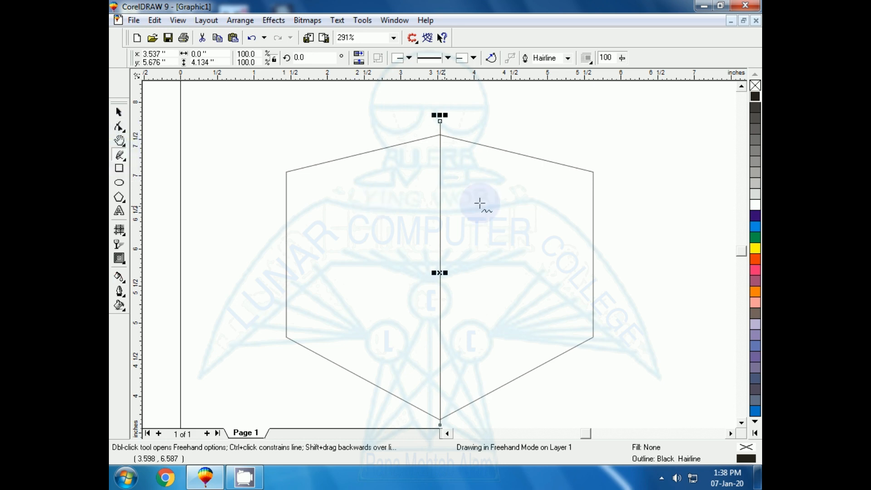
Draw two straight lines from the hexagon's upper right and upper left corners, meeting at its centre on the vertical line
left_click(592, 172)
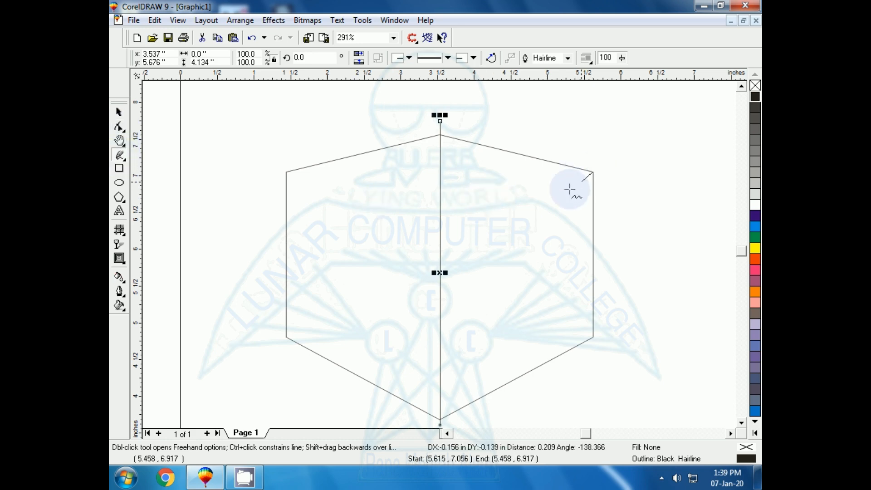
left_click(439, 249)
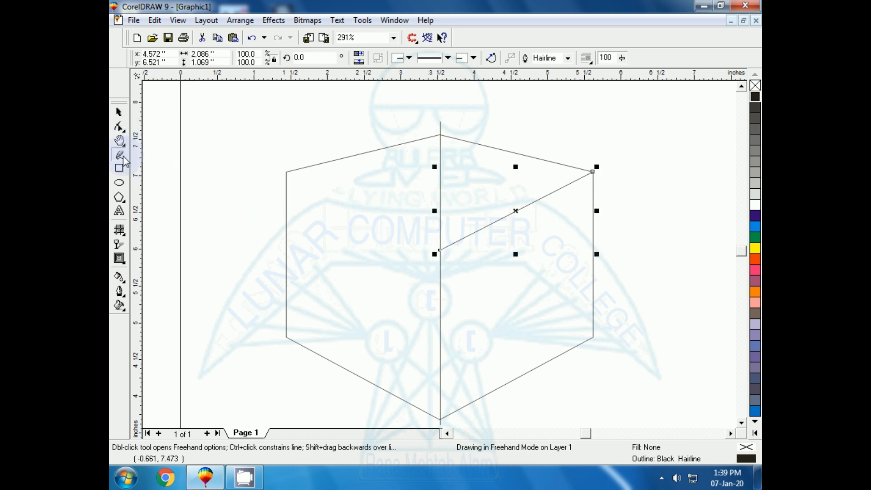
left_click(439, 249)
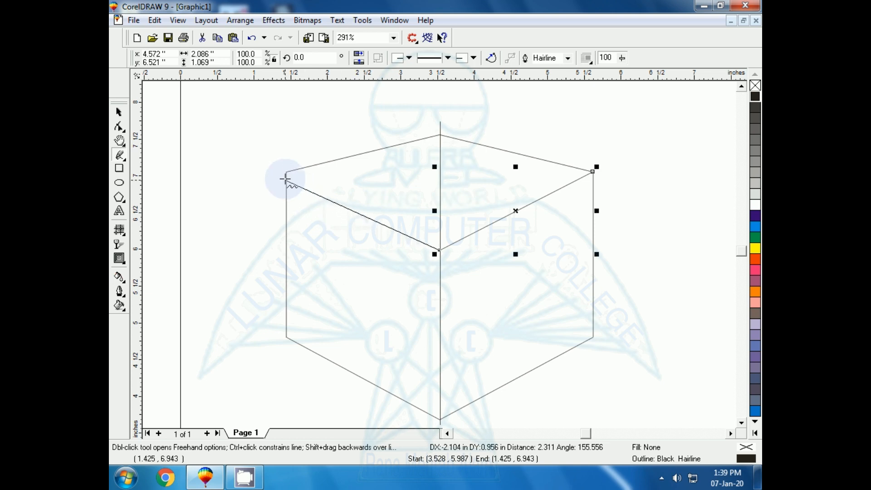
left_click(286, 172)
left_click(118, 112)
left_click(206, 136)
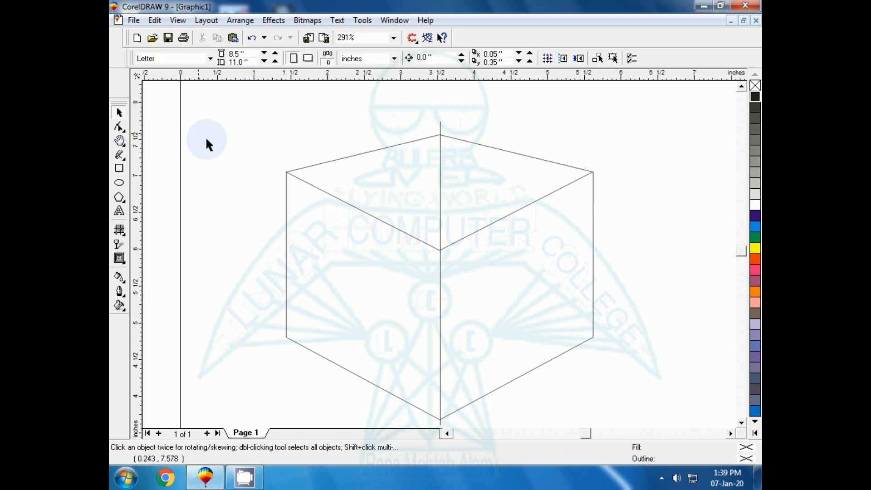
Shorten the vertical line so that it runs from the junction of the two slanted lines to the hexagon's bottom vertex
left_click(439, 155)
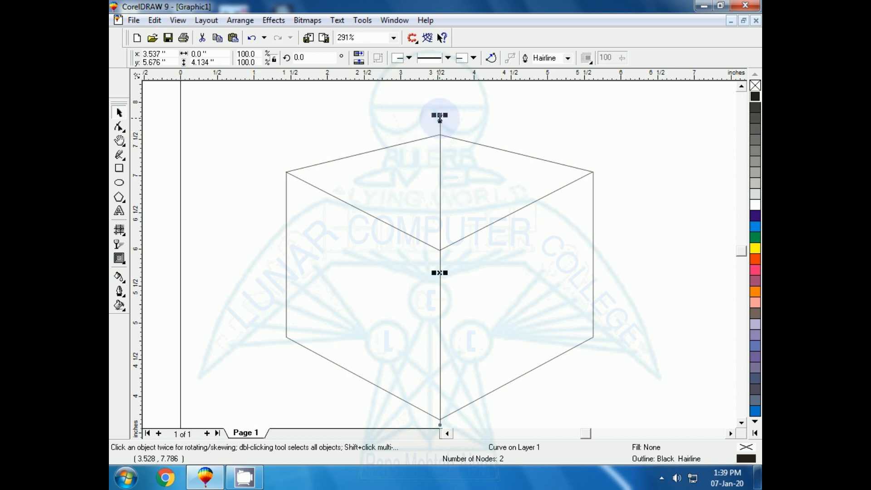
left_click(120, 127)
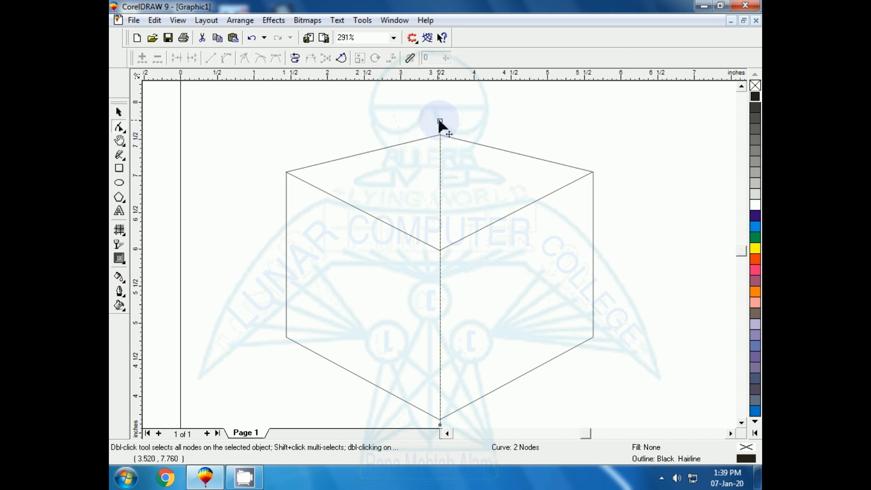
left_click_drag(440, 121, 440, 250)
left_click(227, 267)
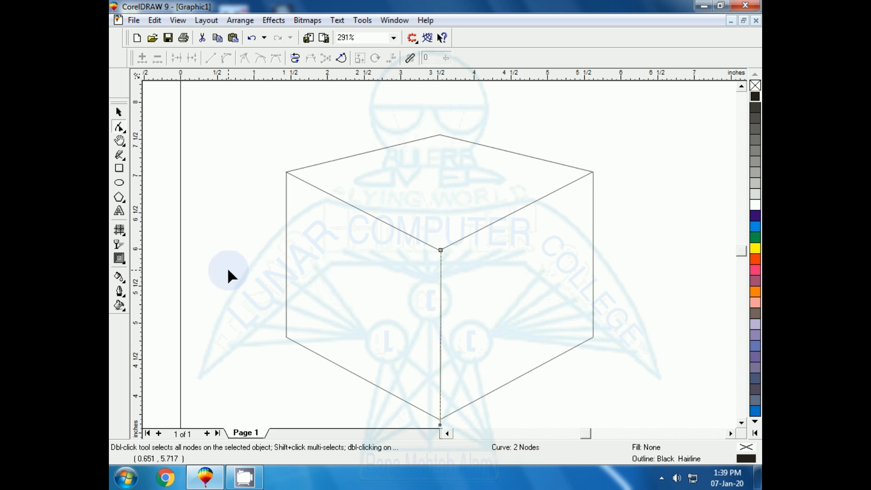
left_click(742, 423)
left_click(741, 422)
left_click_drag(438, 352, 440, 349)
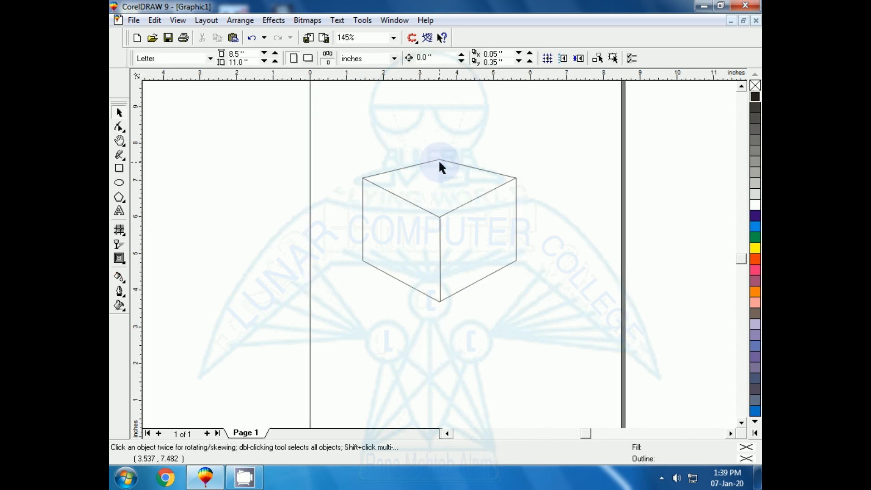
Raise the top vertex of the cube outline slightly
left_click(439, 161)
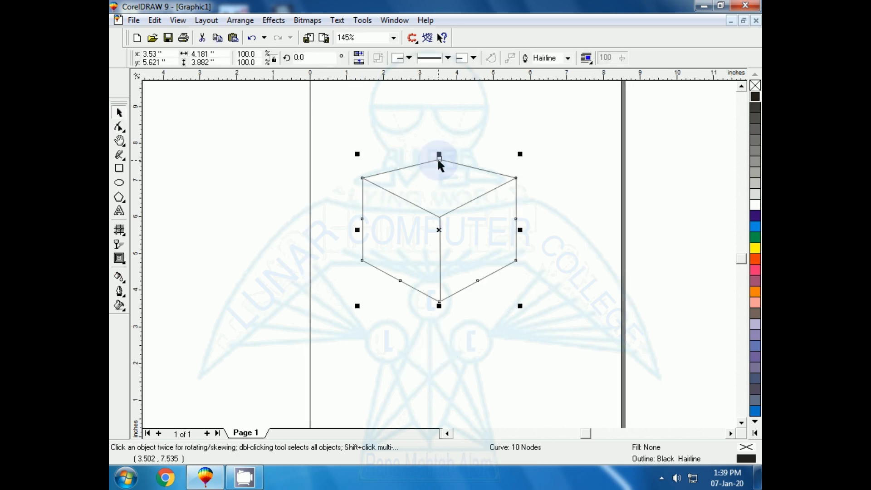
left_click_drag(438, 159, 438, 154)
left_click(280, 190)
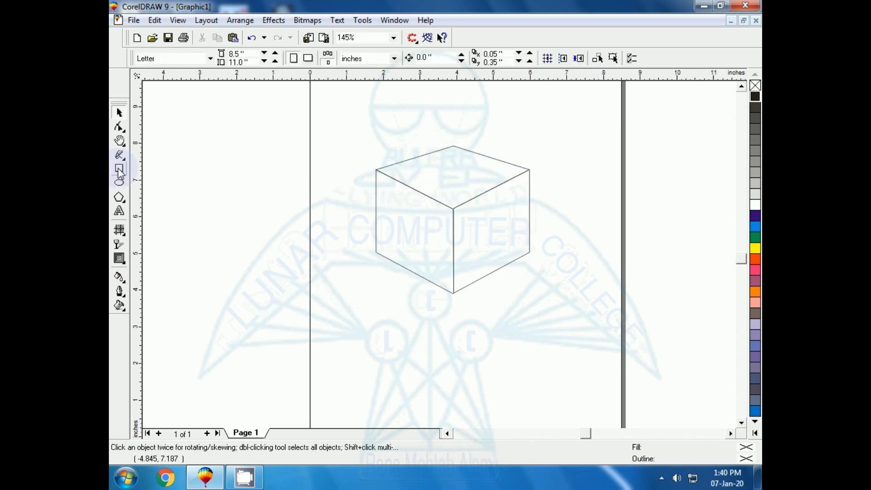
Draw a graph paper grid of 3 columns and 3 rows, about 3.03 by 3.29 in, over the cube
left_click(119, 197)
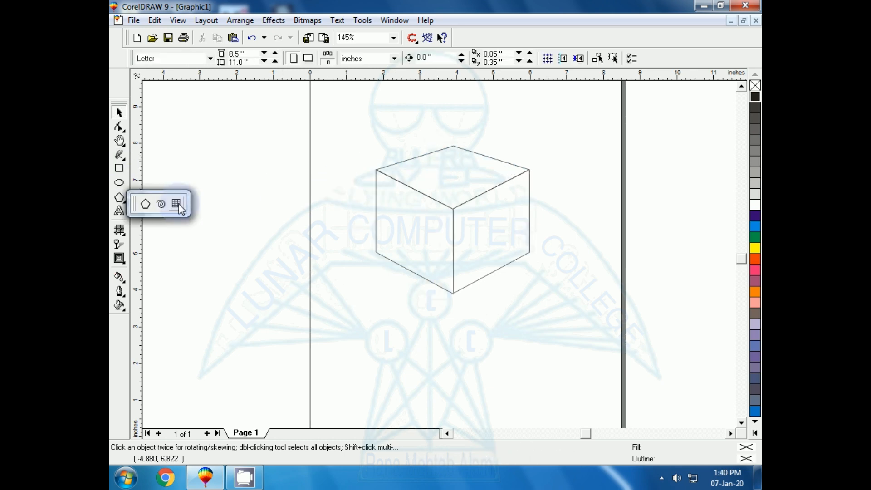
left_click(177, 204)
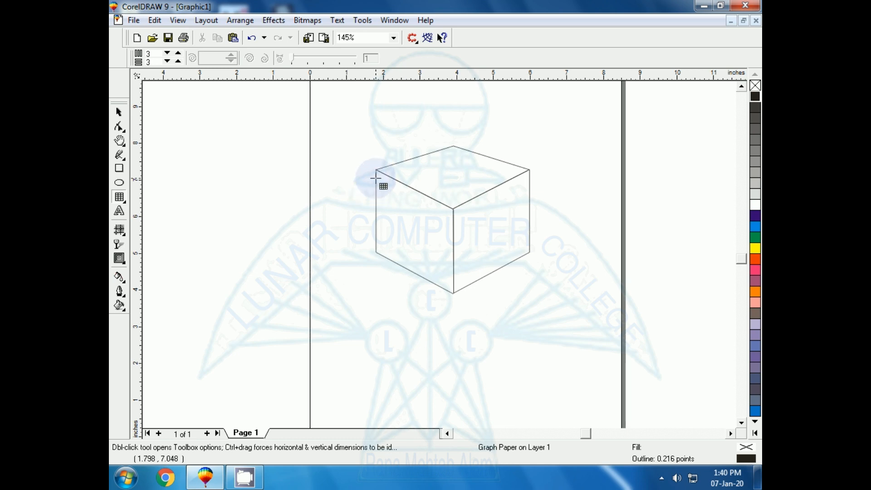
left_click_drag(374, 170, 487, 292)
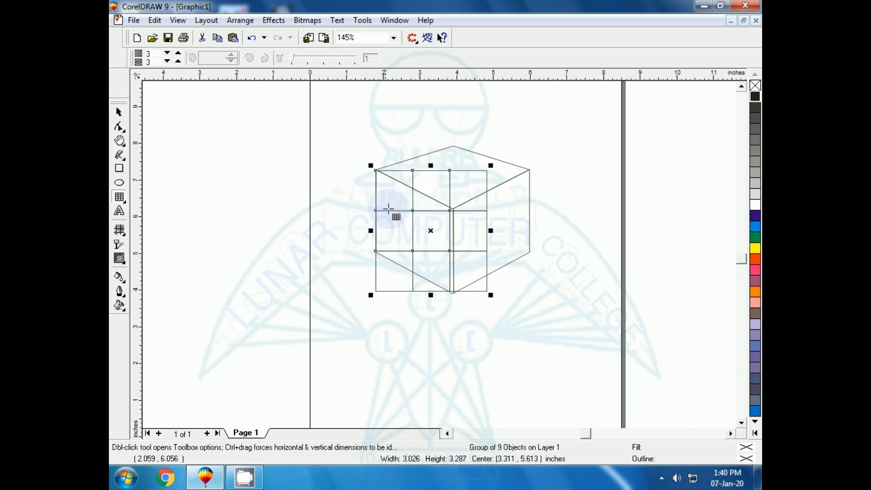
Move the grid off the page to the left of the cube and scale it down to about 2.47 by 2.68 in
left_click_drag(430, 231, 233, 235)
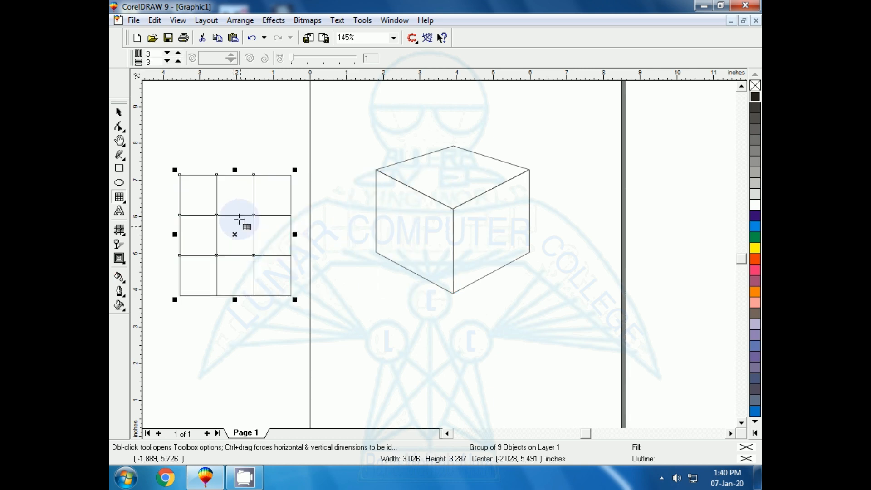
left_click_drag(297, 170, 277, 192)
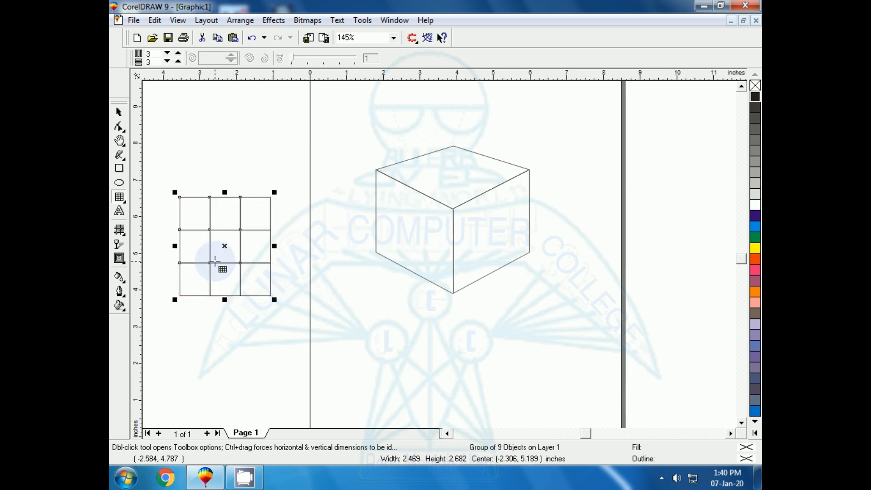
left_click_drag(225, 247, 238, 242)
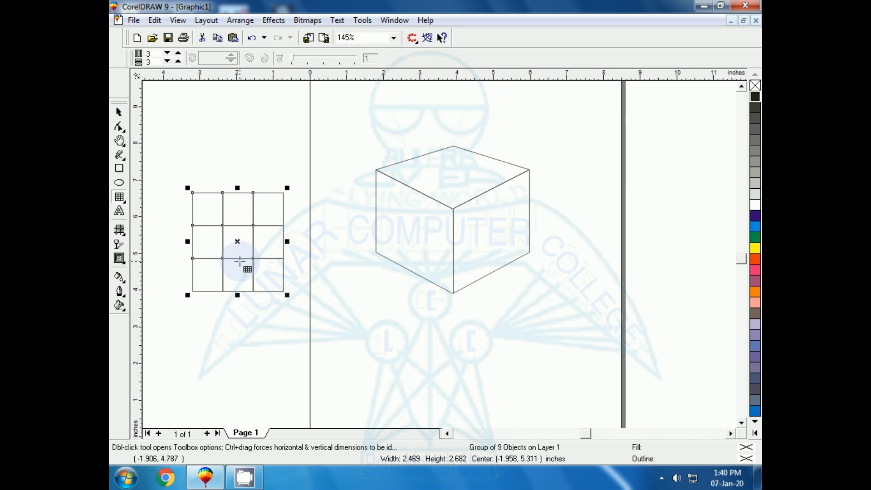
Draw a rectangle about 0.76 by 0.83 in just inside the grid's top-left cell
key("shift+F2")
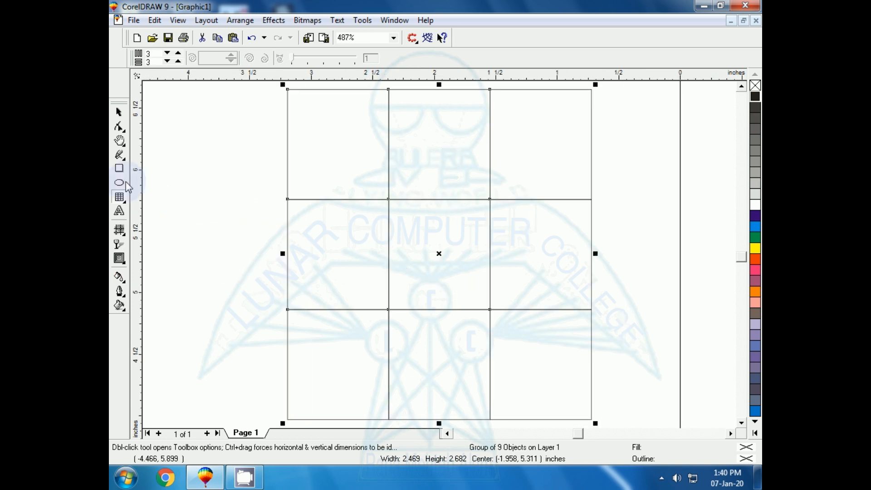
left_click(119, 169)
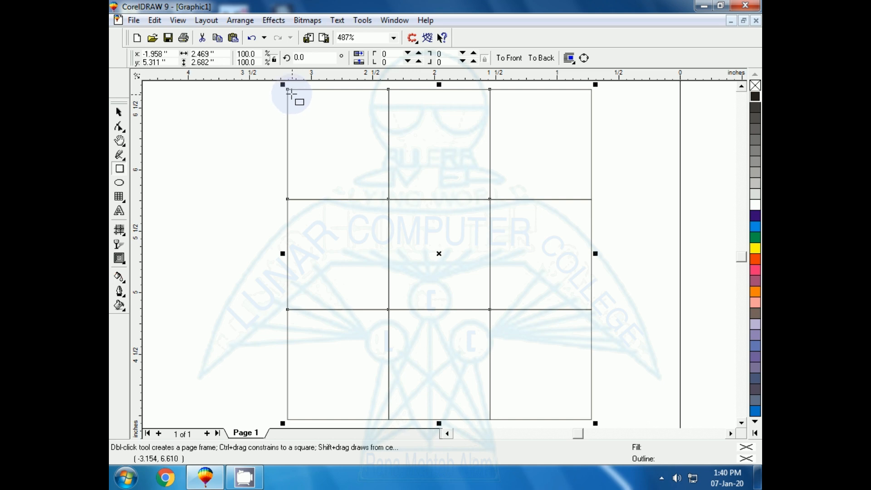
left_click_drag(290, 93, 385, 196)
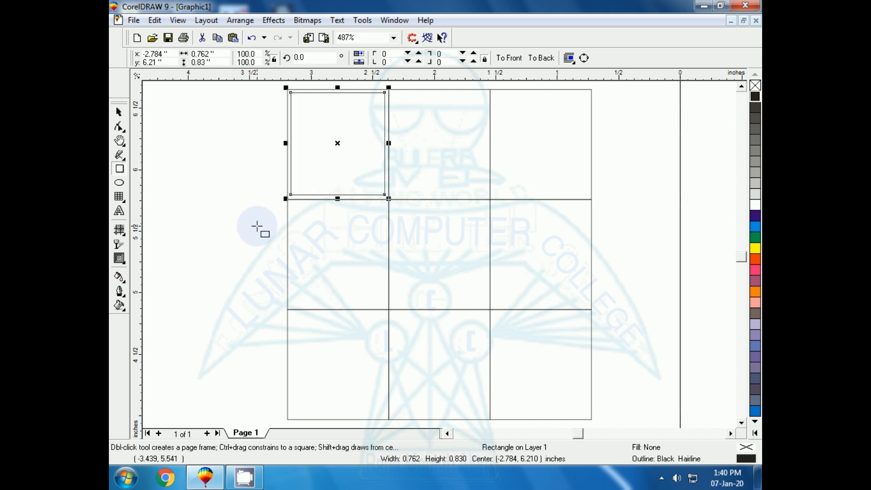
Copy the inner rectangle 0.83 in to the right and repeat the duplication to fill the grid's top row
left_click_drag(337, 144, 440, 152)
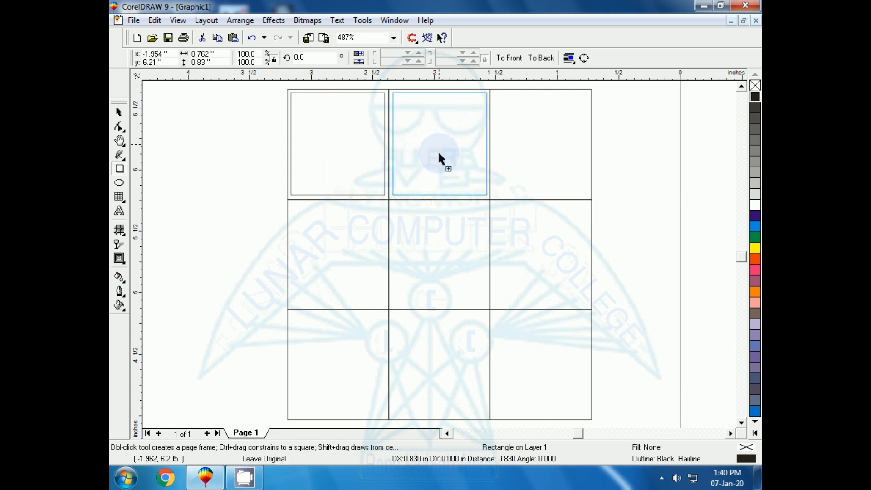
key("ctrl+r")
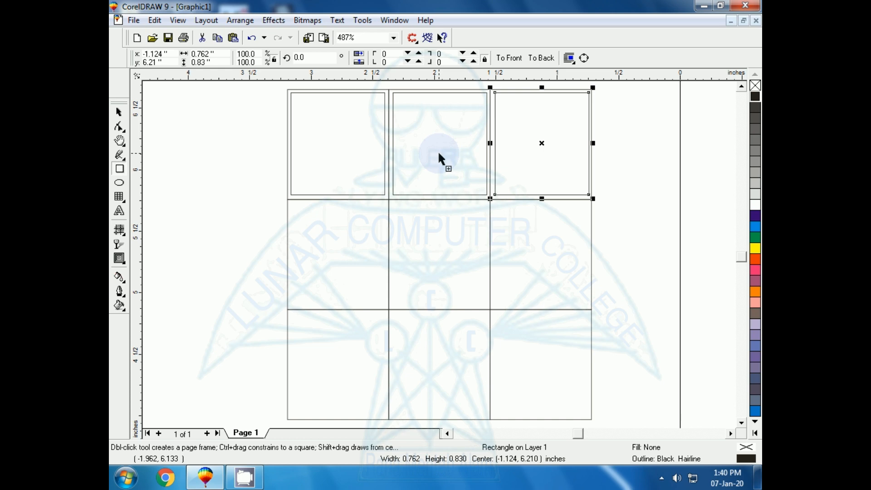
left_click(192, 159)
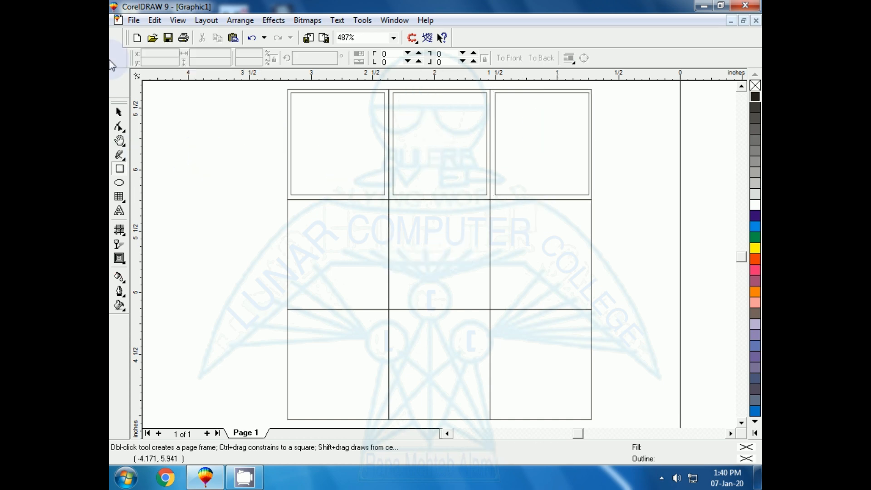
Duplicate the top row's inner rectangles downwards to fill the grid's middle and bottom rows
left_click(119, 113)
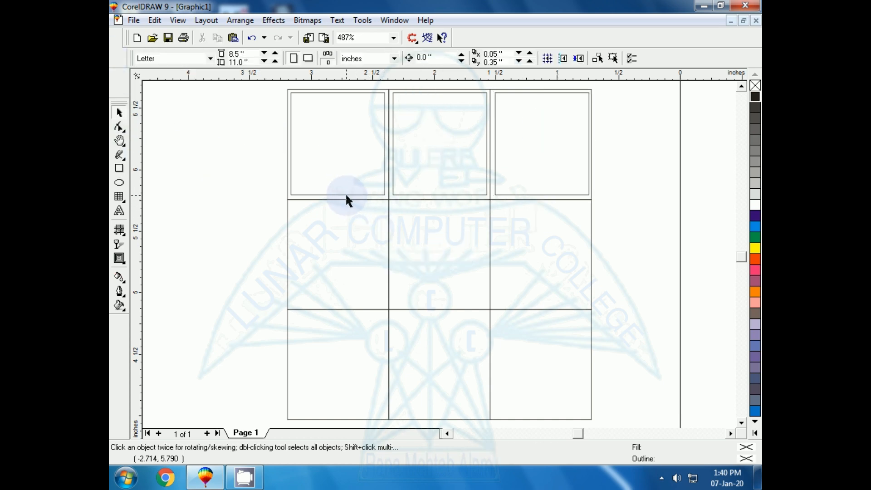
left_click(345, 193)
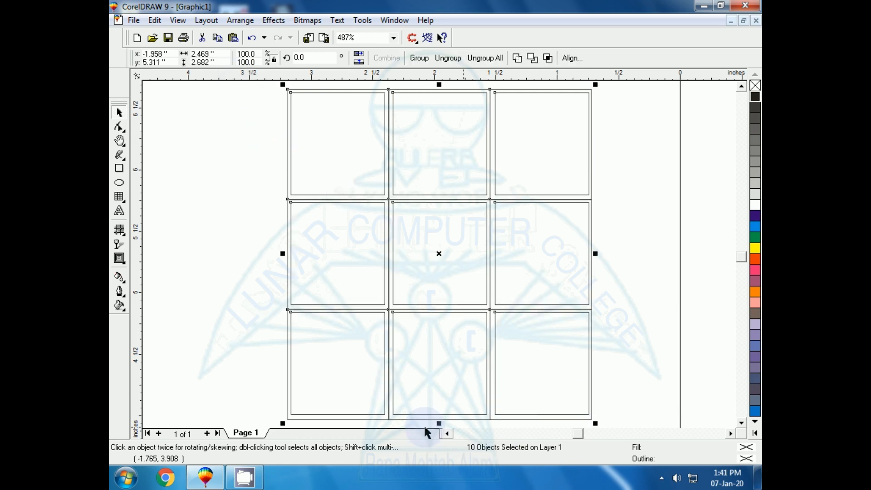
left_click(215, 341)
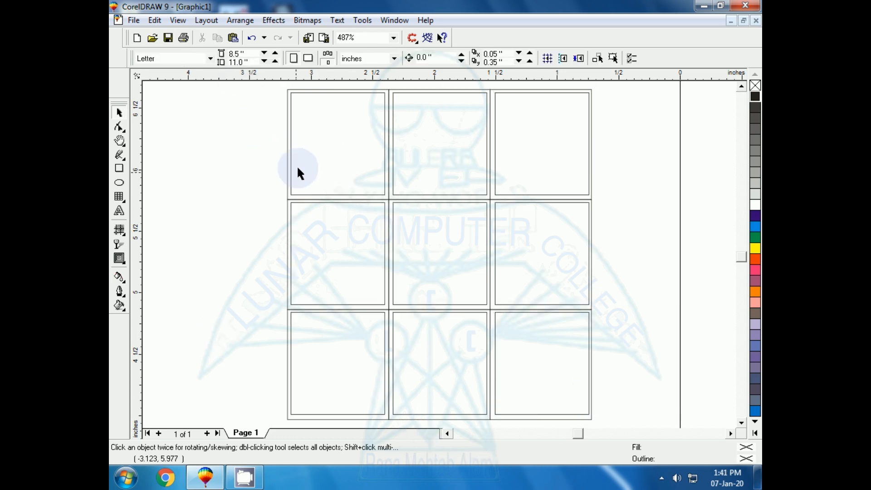
Colour the tiles' fills and outlines row by row: cyan, green, yellow; yellow, red, green; green, cyan, green
left_click(304, 194)
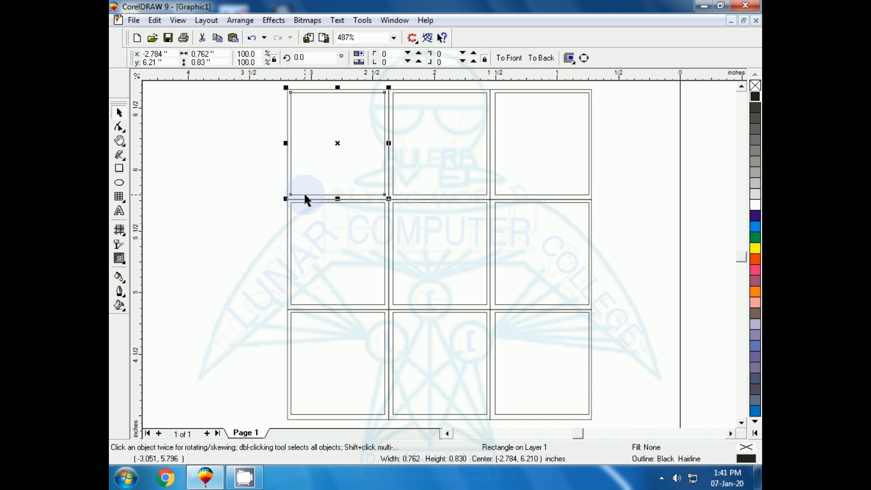
left_click(757, 231)
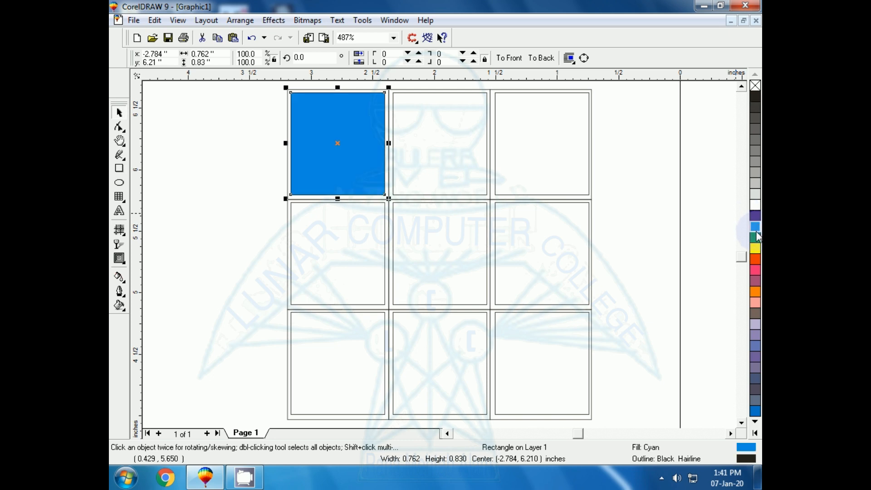
right_click(756, 230)
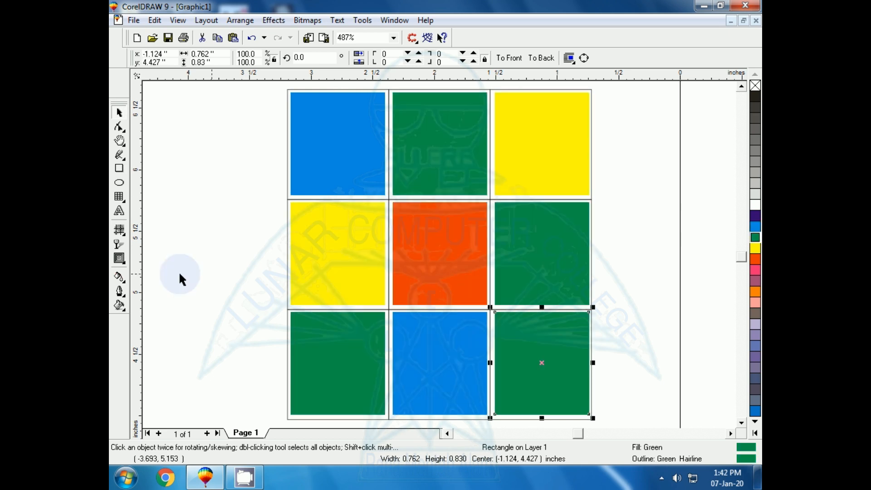
left_click(159, 275)
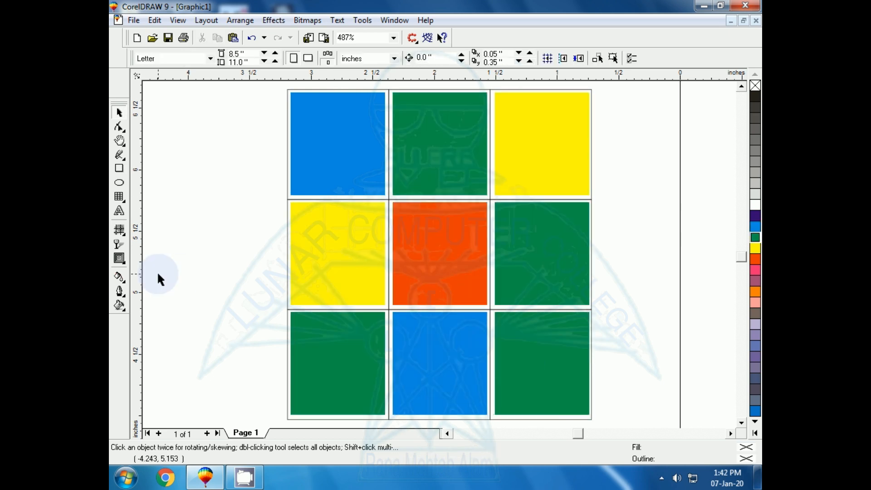
Select the graph paper grid behind the coloured tiles and give it a black fill and black outline
key("F3")
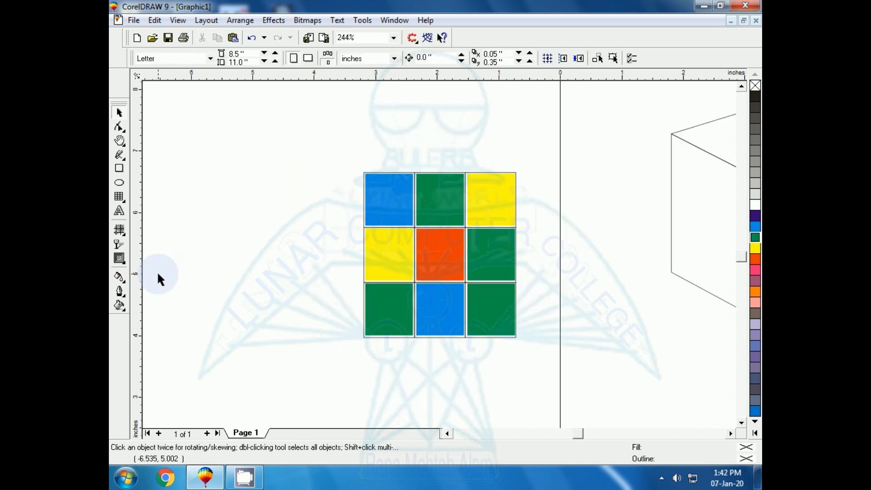
left_click_drag(320, 126, 586, 391)
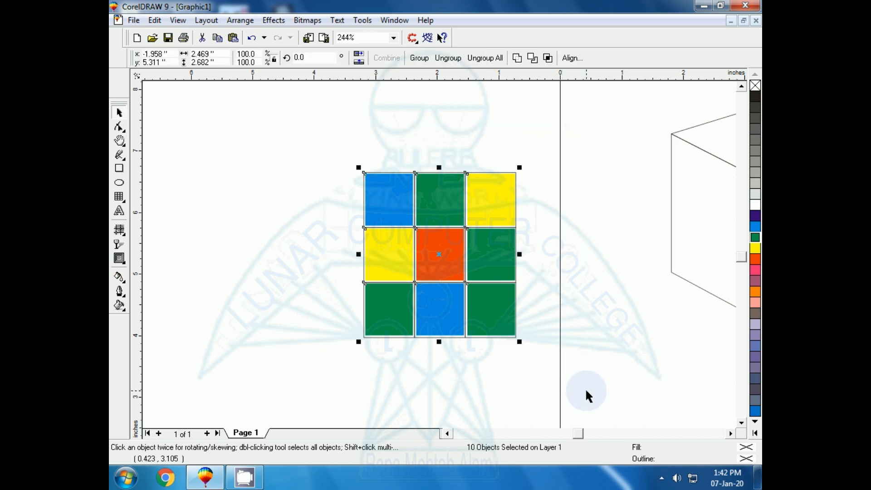
key("shift+F2")
left_click(249, 236)
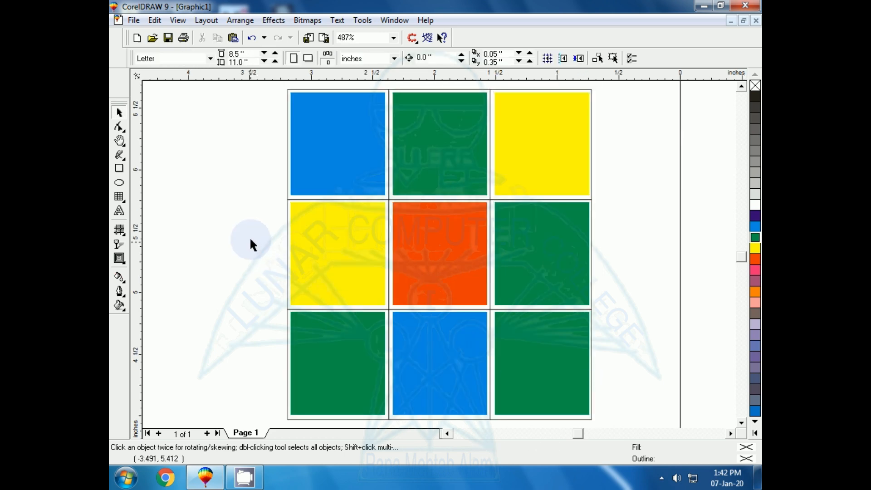
left_click(287, 212)
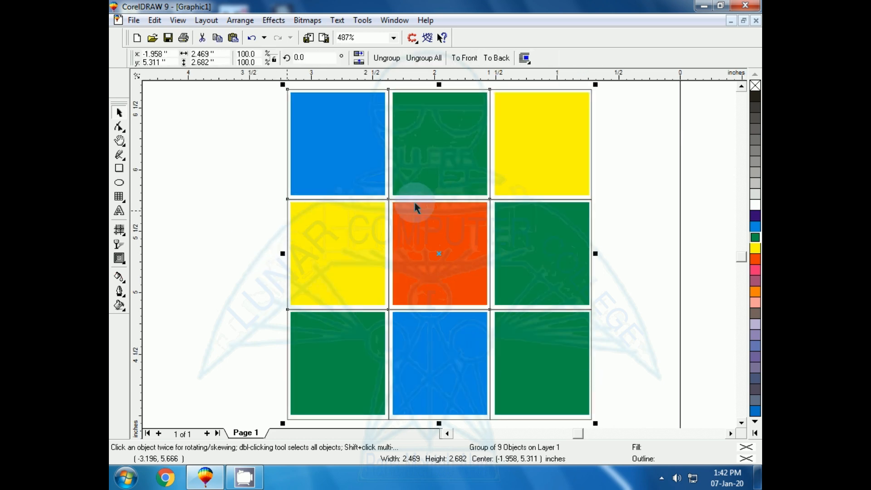
right_click(755, 96)
left_click(169, 153)
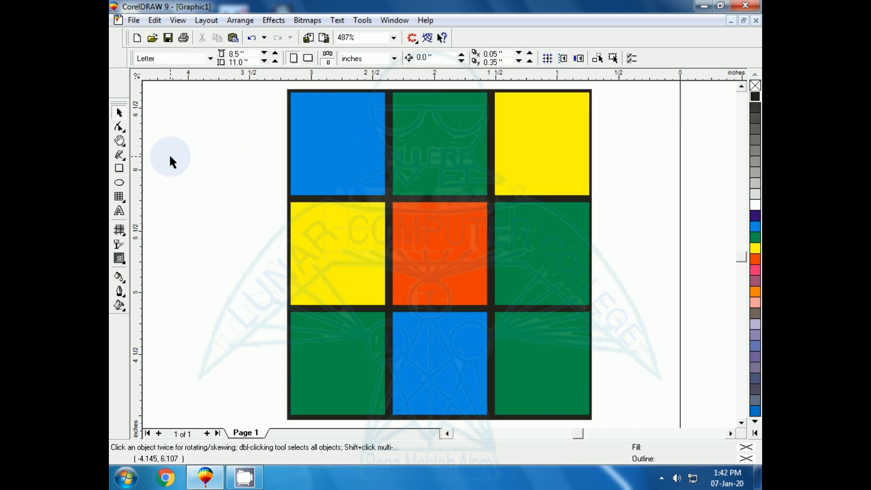
Scale the grid and its tiles to about 2.03 by 2.03 in and group them
key("F3")
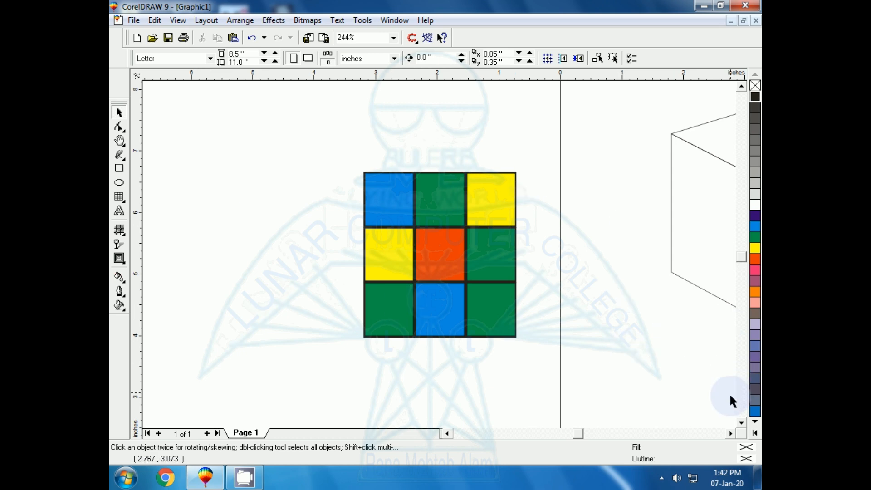
left_click(731, 434)
left_click(731, 434)
left_click(730, 434)
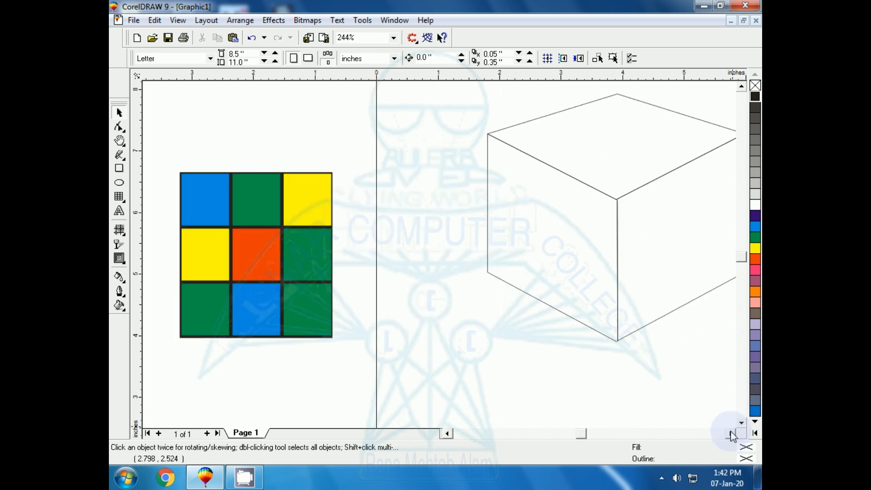
left_click(730, 435)
left_click(446, 434)
left_click(446, 434)
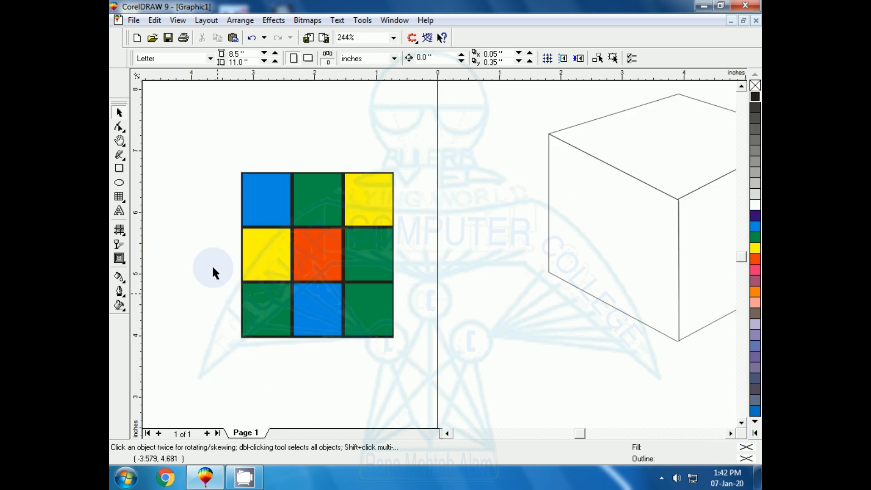
left_click_drag(206, 146, 440, 376)
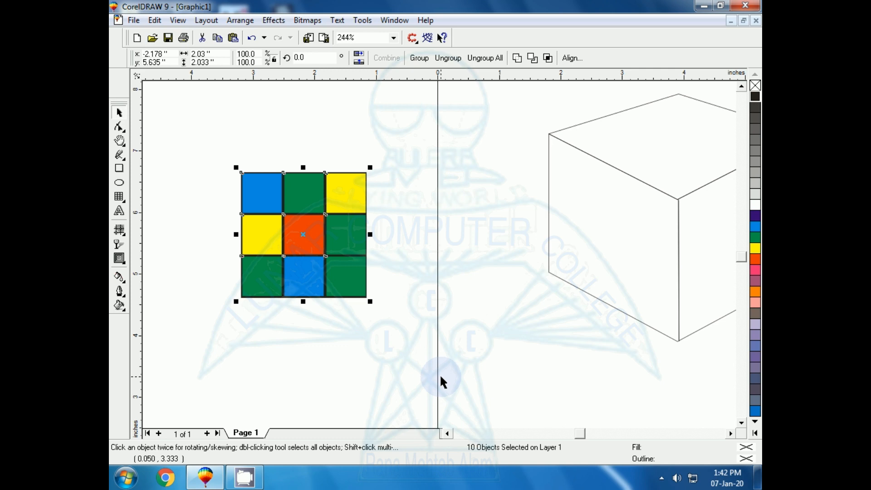
key("ctrl+g")
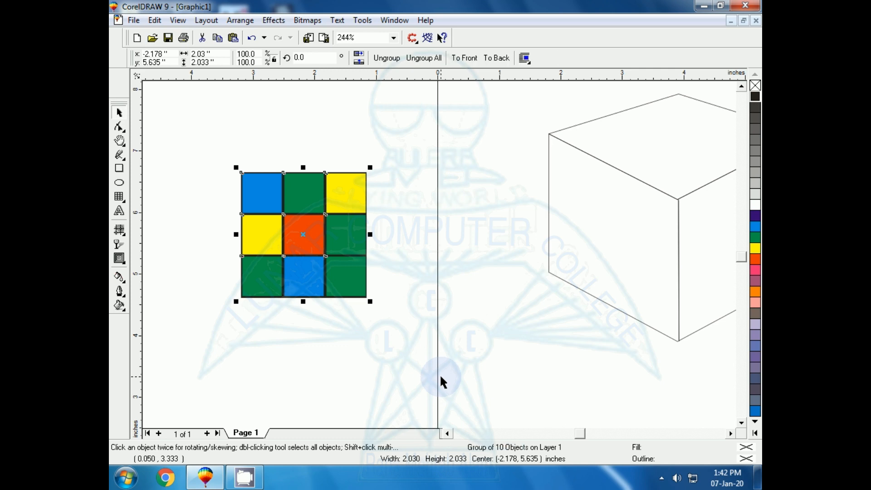
Make two copies of the tile group, place one over the cube's top face and add perspective to it
left_click_drag(302, 234, 626, 154)
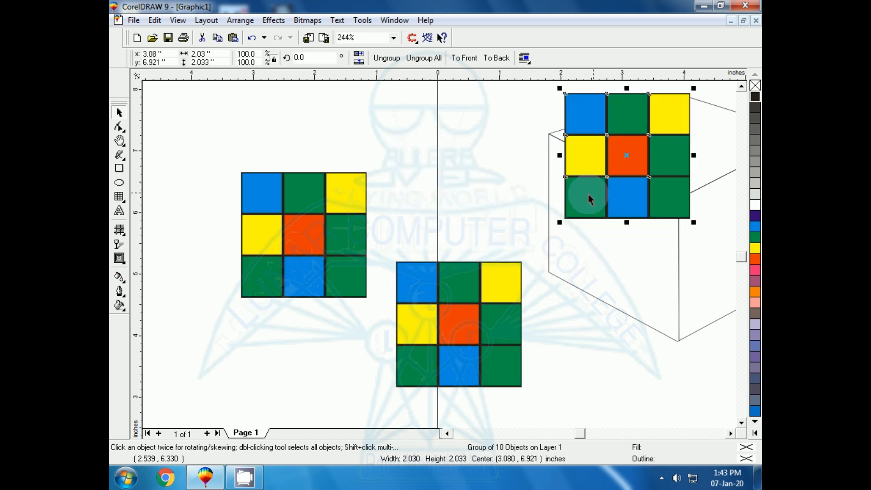
left_click(241, 23)
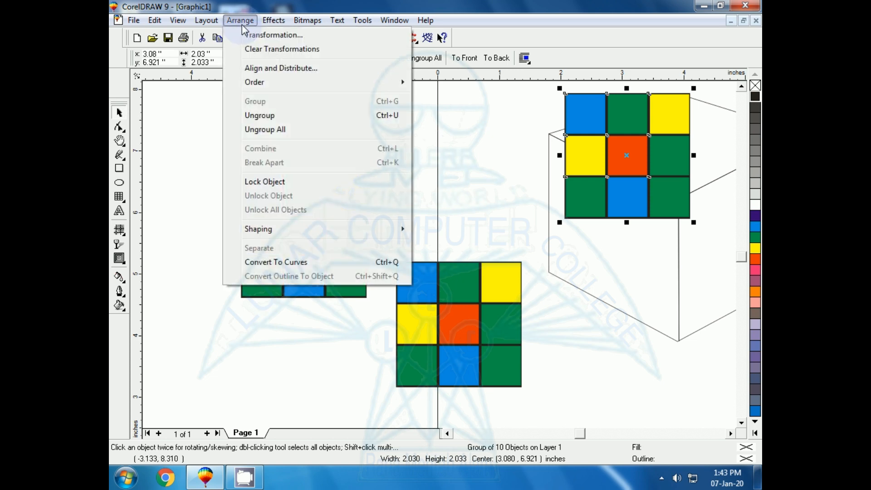
mouse_move(264, 24)
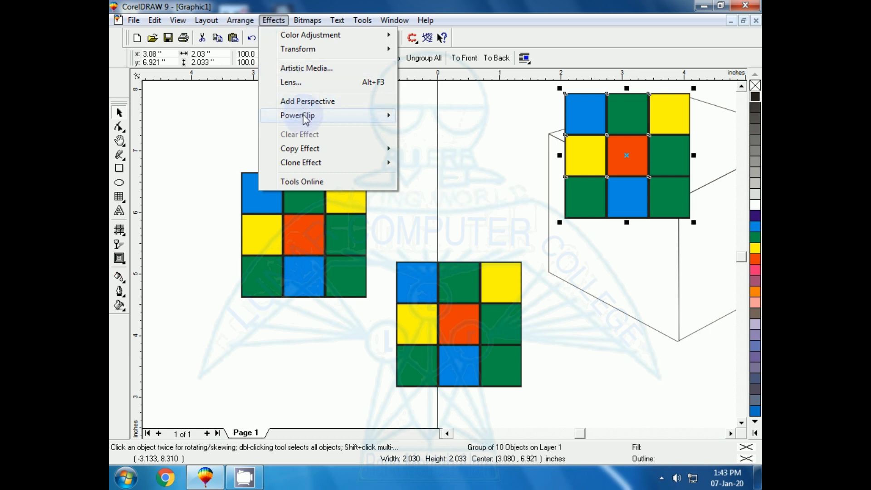
mouse_move(305, 120)
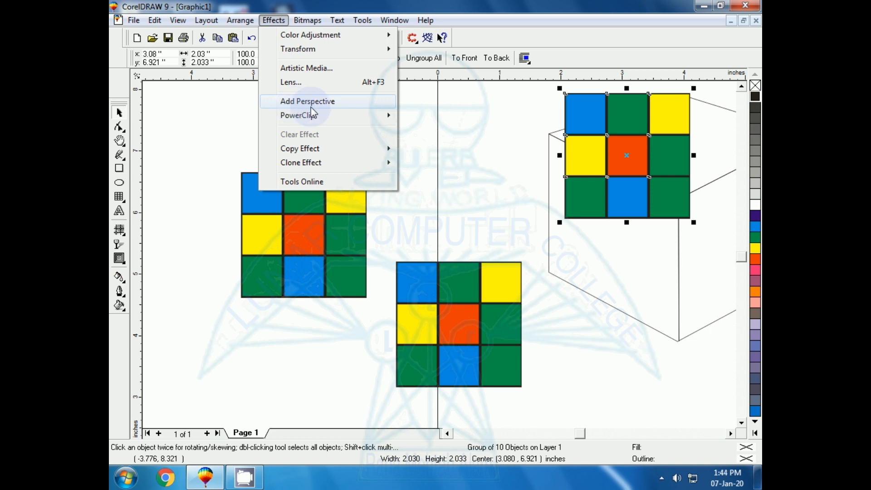
left_click(312, 103)
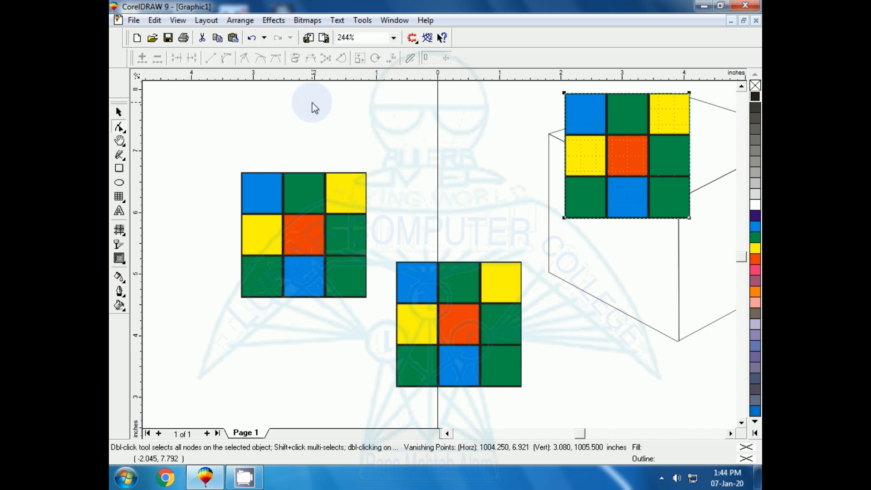
Fit the copy's four perspective corners to the corners of the cube's top face
left_click(730, 433)
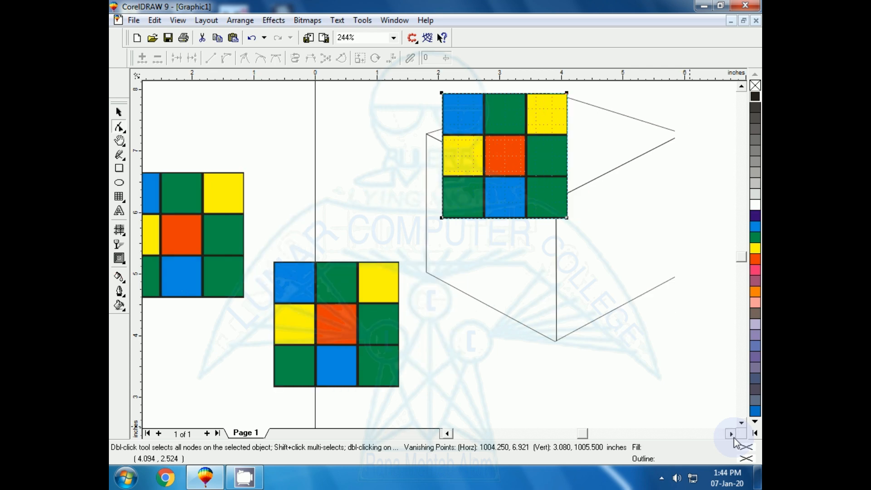
left_click(733, 437)
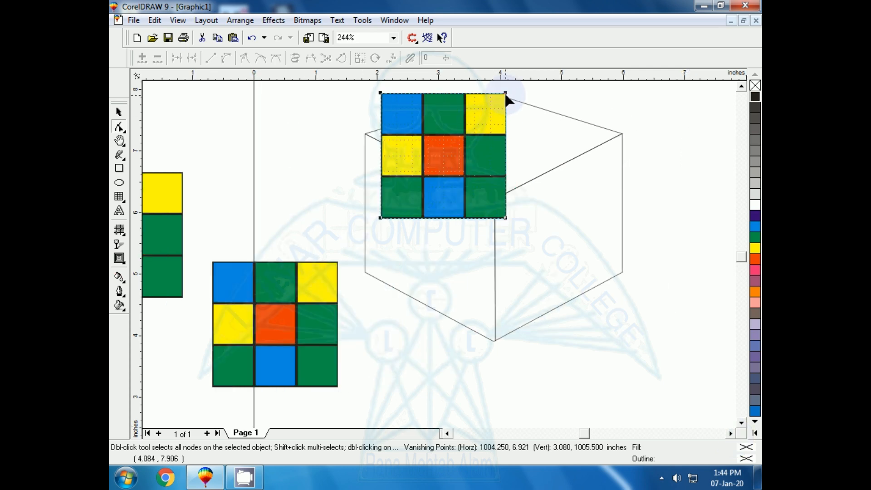
left_click_drag(506, 95, 620, 134)
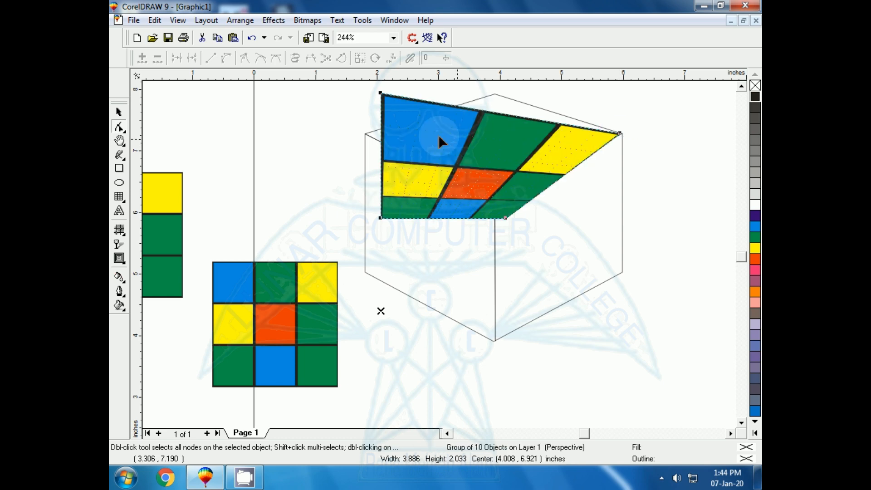
left_click_drag(380, 93, 495, 93)
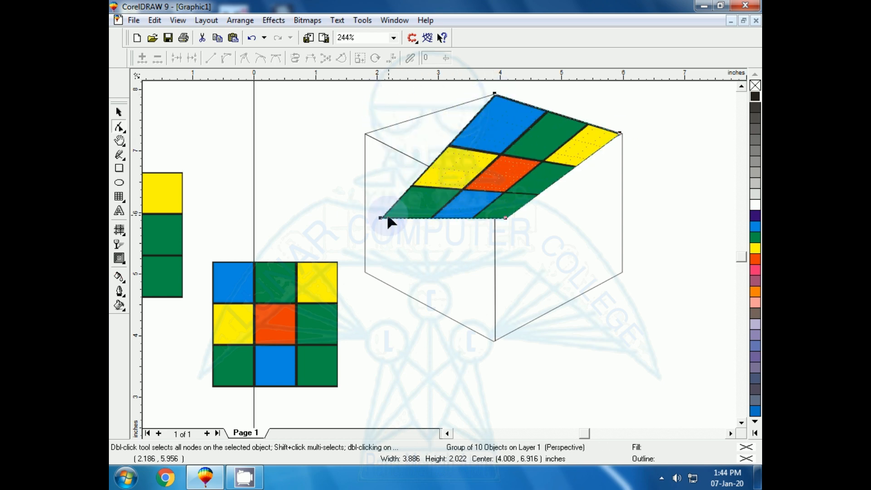
left_click_drag(380, 218, 366, 132)
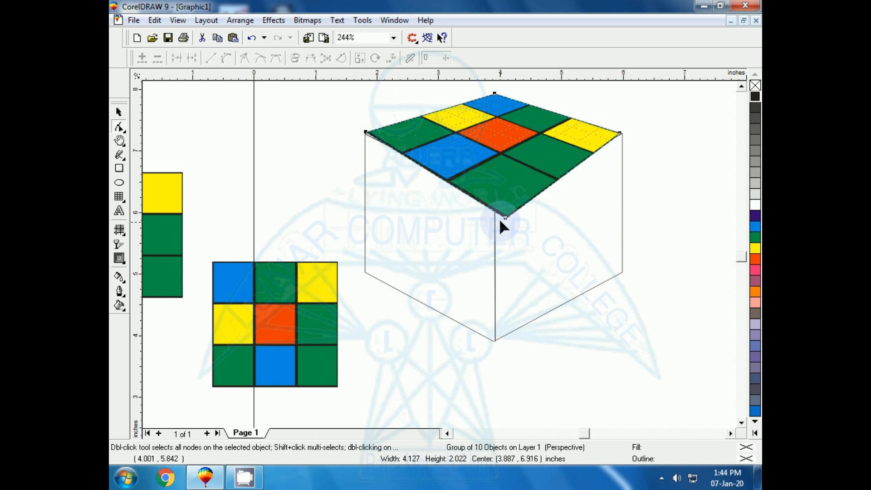
left_click_drag(500, 221, 489, 213)
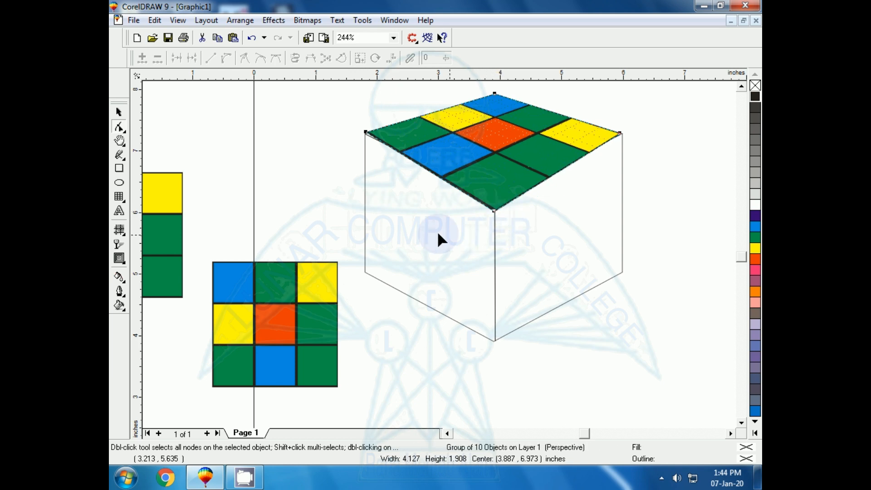
left_click(118, 112)
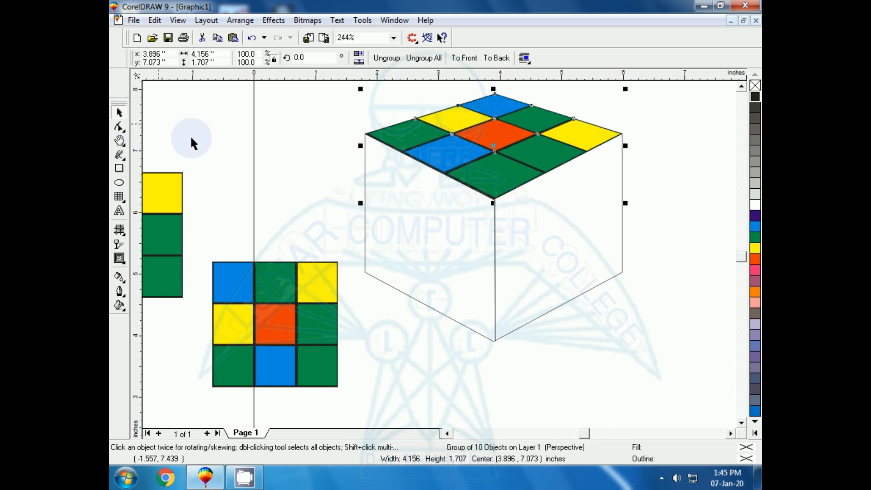
Move the two remaining tile groups onto the cube, one over the right face and one over the left face
left_click(312, 224)
left_click_drag(301, 316, 584, 255)
left_click_drag(161, 230, 443, 237)
Add perspective to the tile group on the cube's right face and fit its corners to that face
left_click(606, 305)
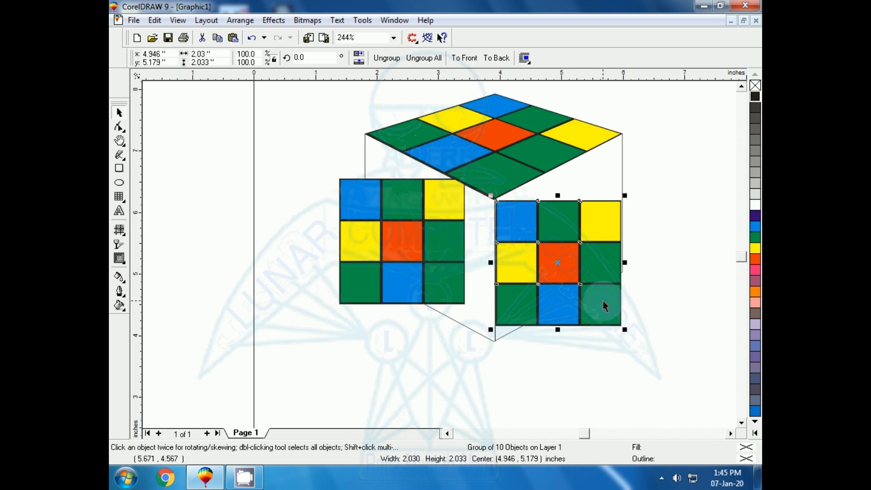
left_click(273, 20)
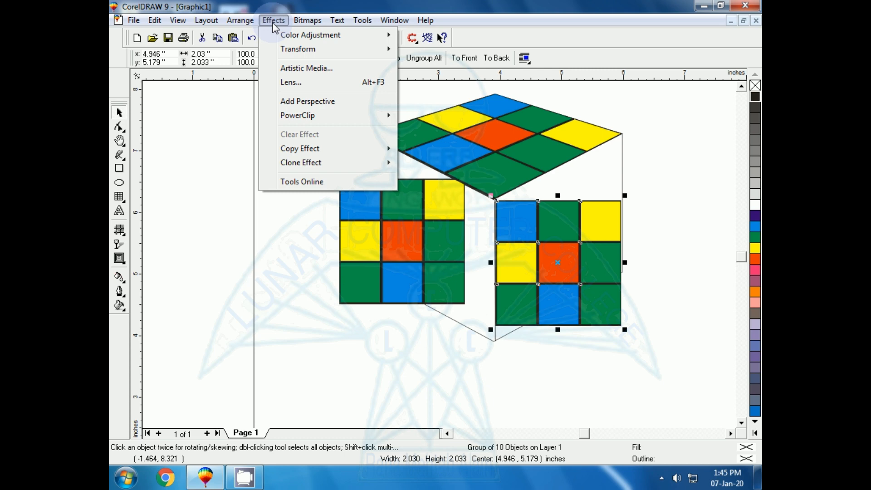
left_click(304, 101)
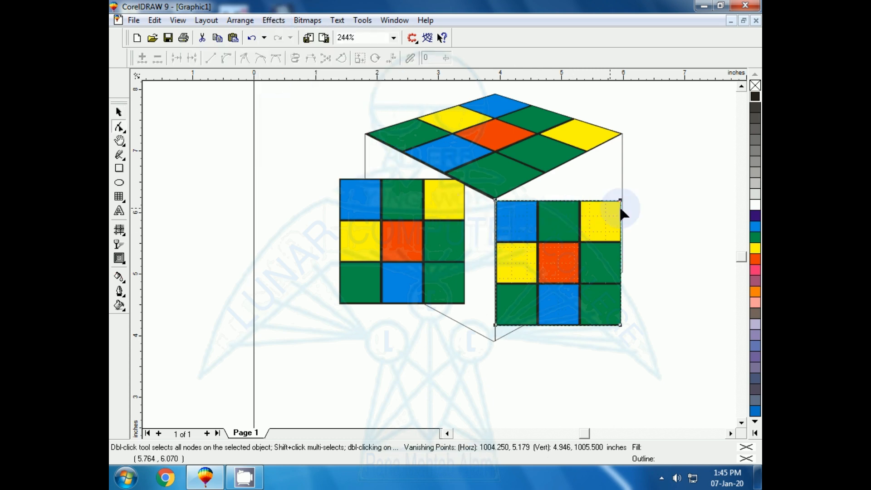
left_click_drag(620, 200, 620, 134)
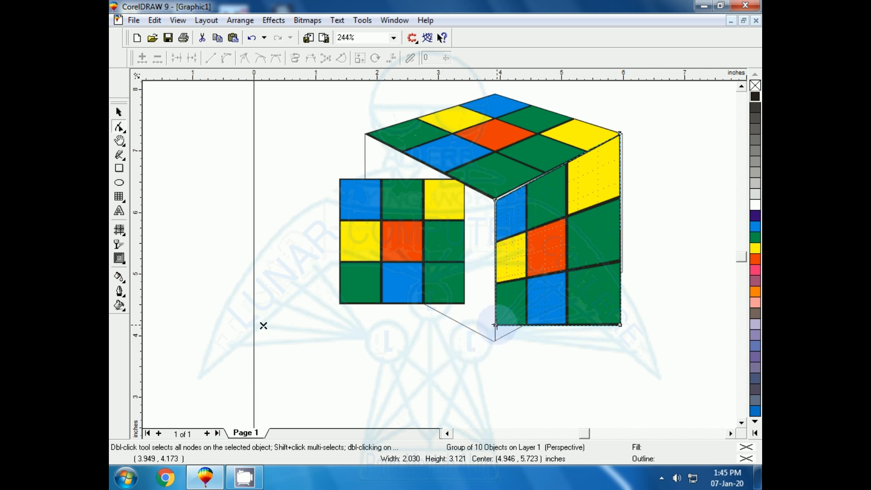
left_click_drag(496, 325, 495, 339)
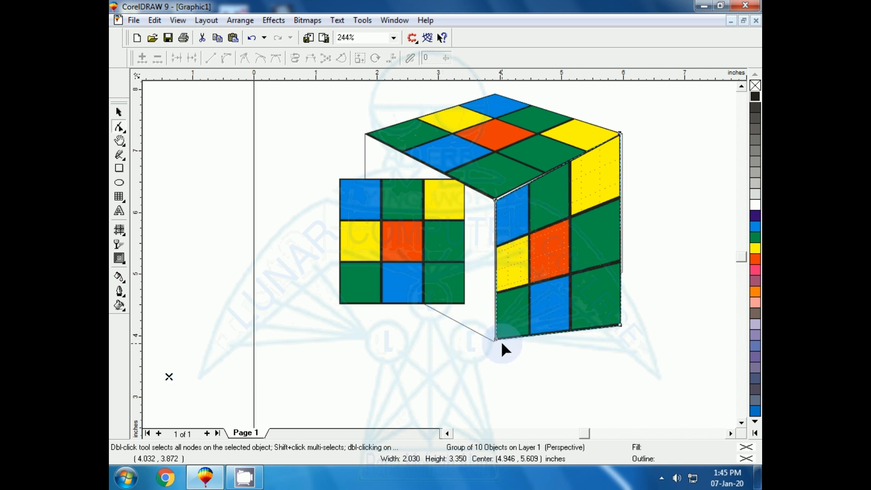
left_click_drag(619, 325, 621, 271)
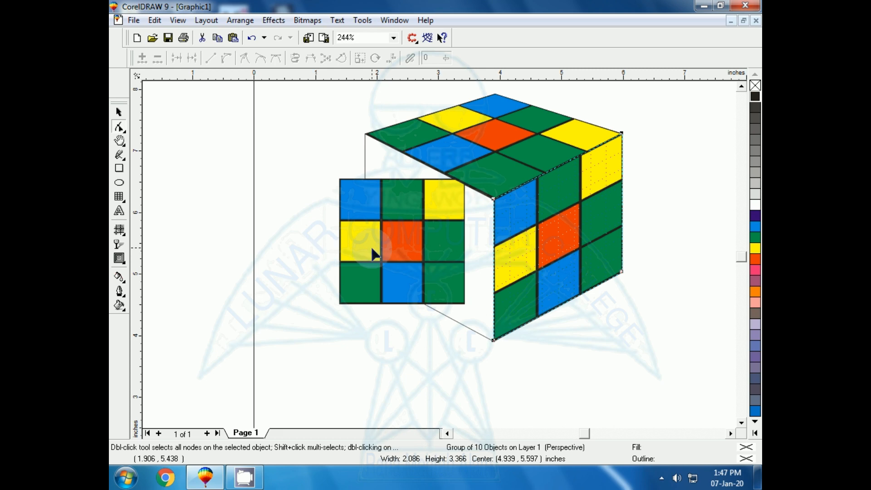
Move the remaining flat tile group down over the cube's left face, centred at about 2.56, 4.79 in
left_click(372, 249)
left_click(119, 112)
left_click_drag(412, 265, 420, 307)
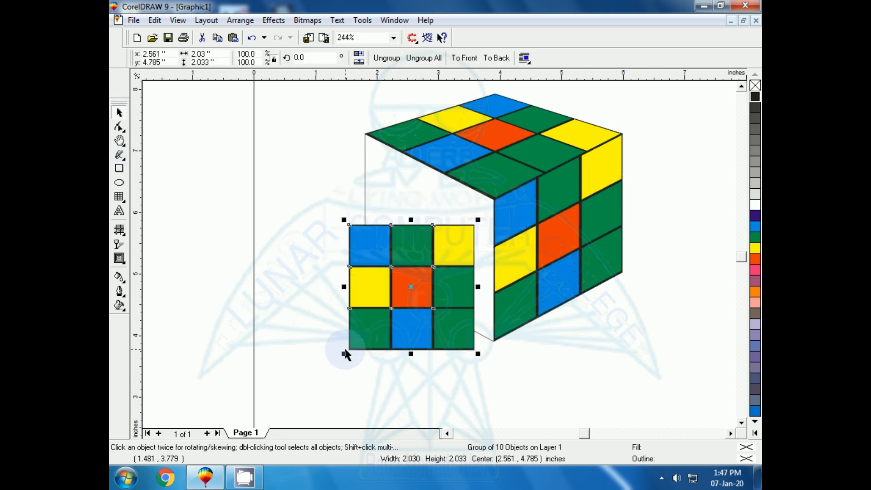
Add perspective to the tile group over the cube's left face, fit its four corners to that face, and deselect it
left_click(273, 21)
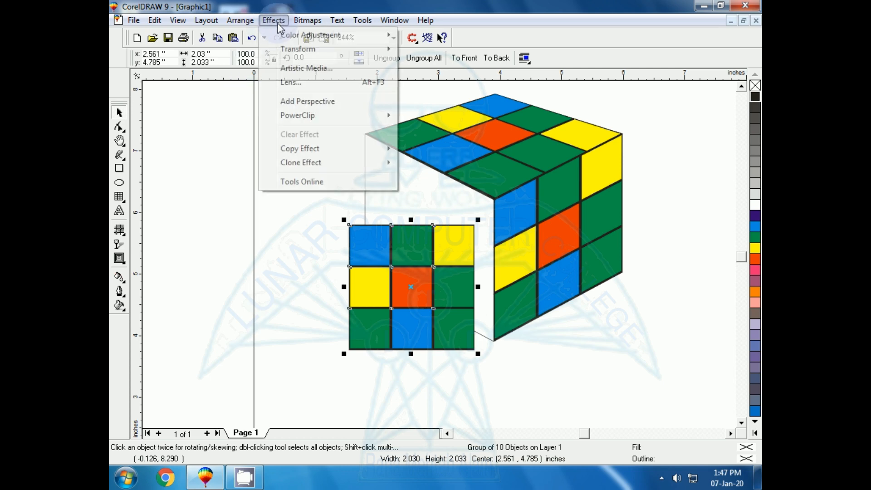
left_click(306, 108)
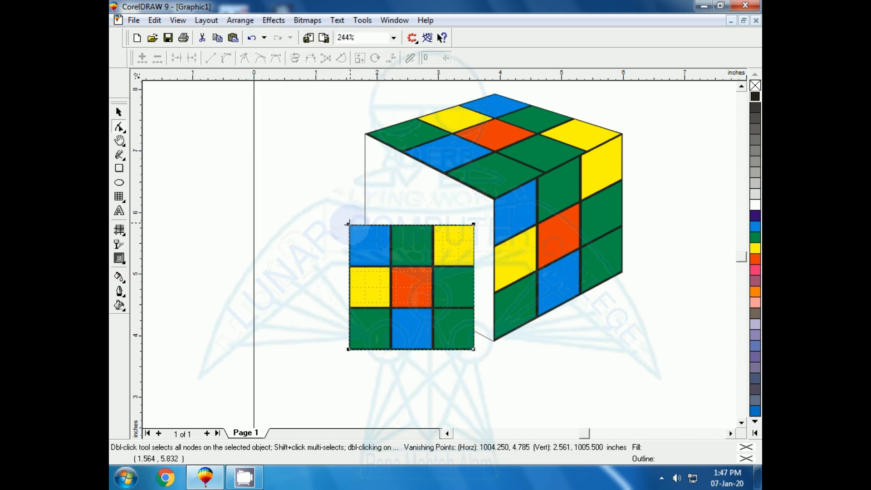
left_click_drag(349, 224, 365, 136)
left_click_drag(473, 224, 490, 196)
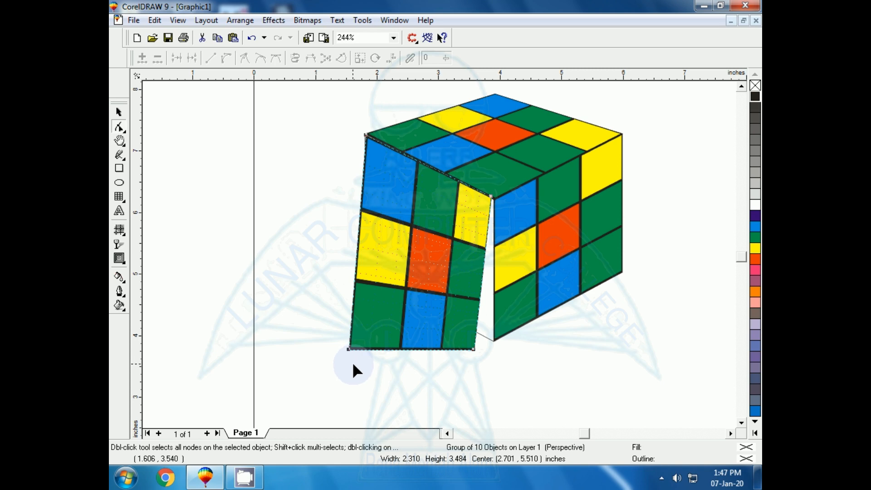
left_click_drag(475, 349, 492, 339)
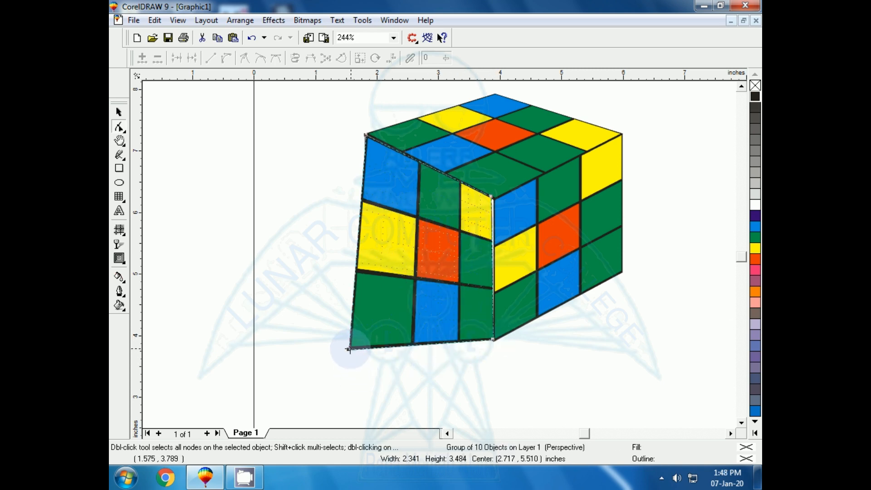
left_click_drag(361, 321, 364, 271)
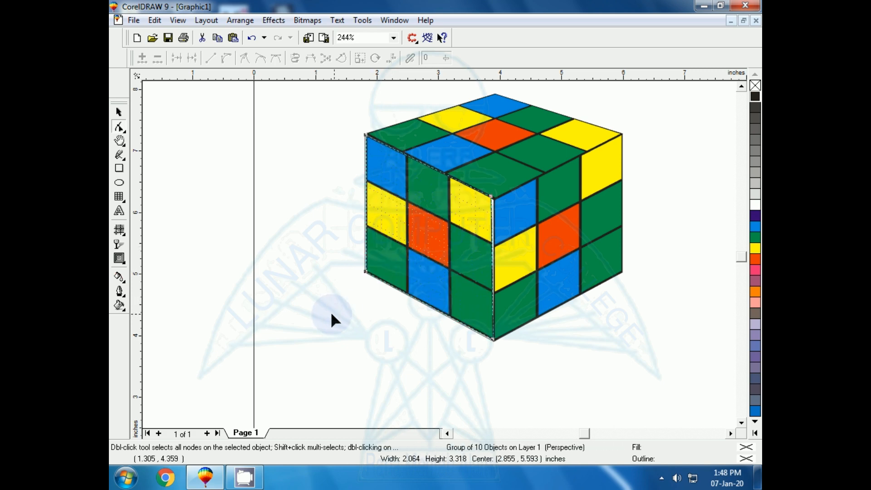
key("shift+F2")
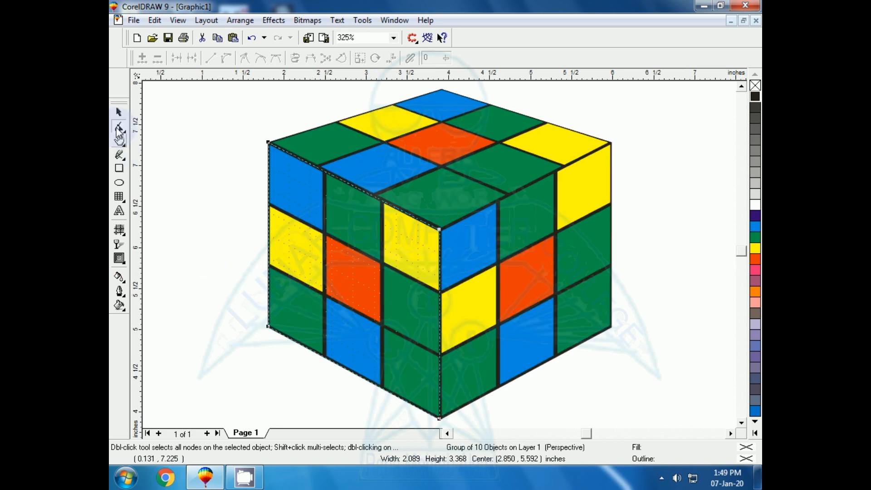
left_click(212, 229)
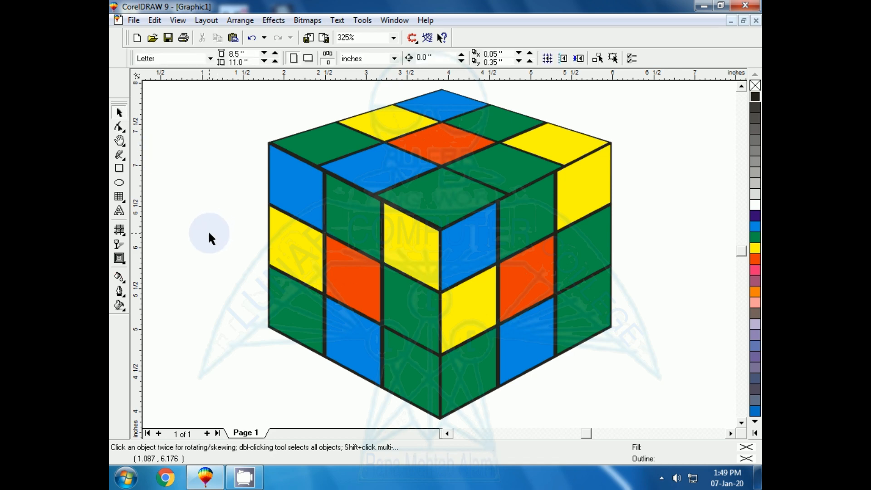
Select all the cube's objects, fit the view to them, and examine the whole drawing with nothing selected
key("F3")
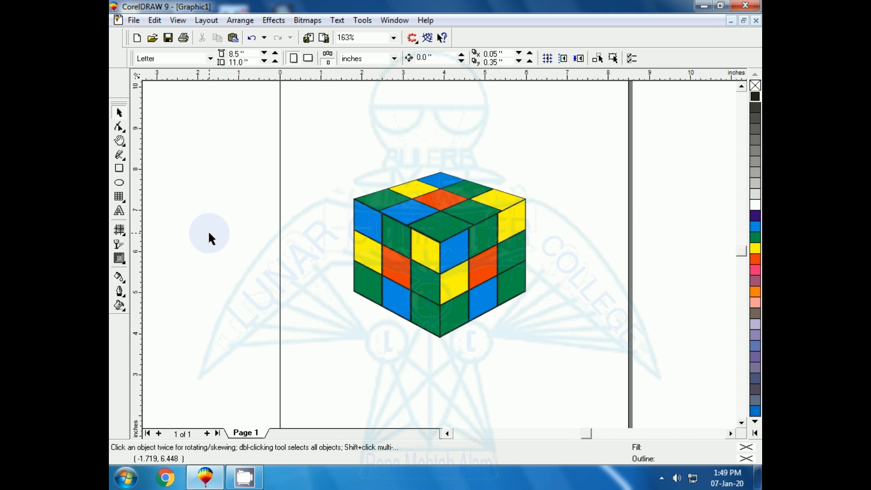
left_click_drag(305, 142, 568, 381)
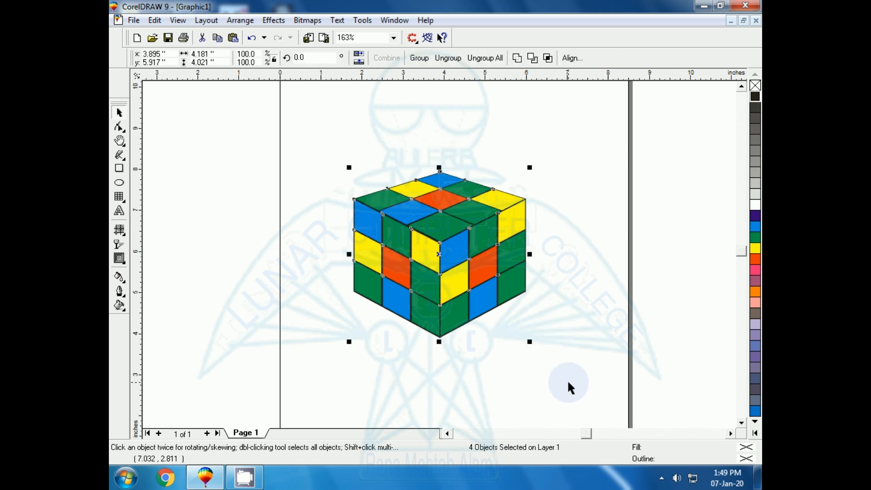
key("shift+F2")
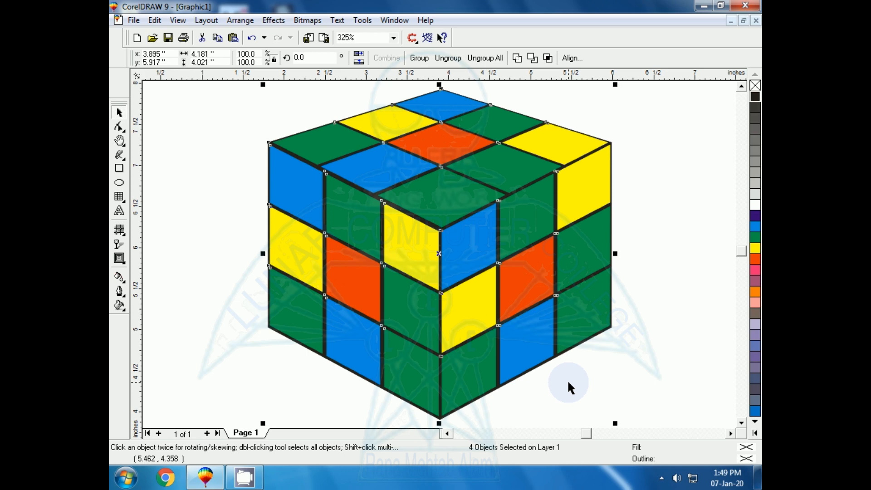
left_click(199, 267)
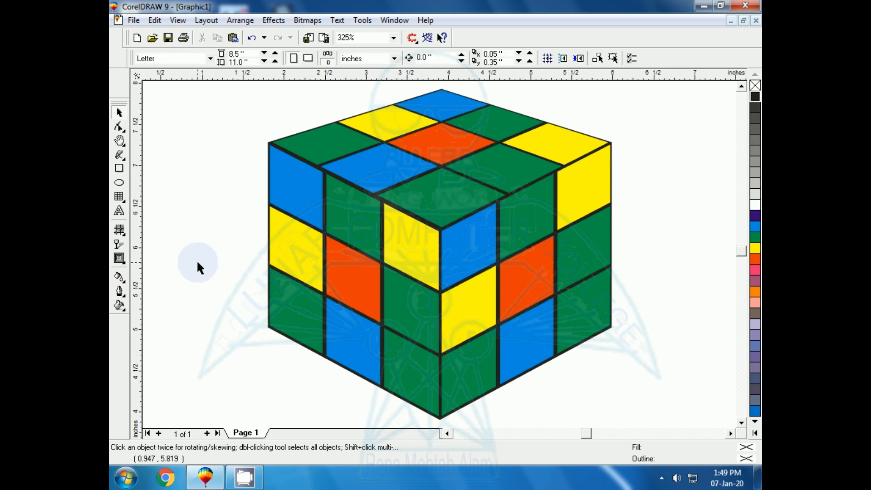